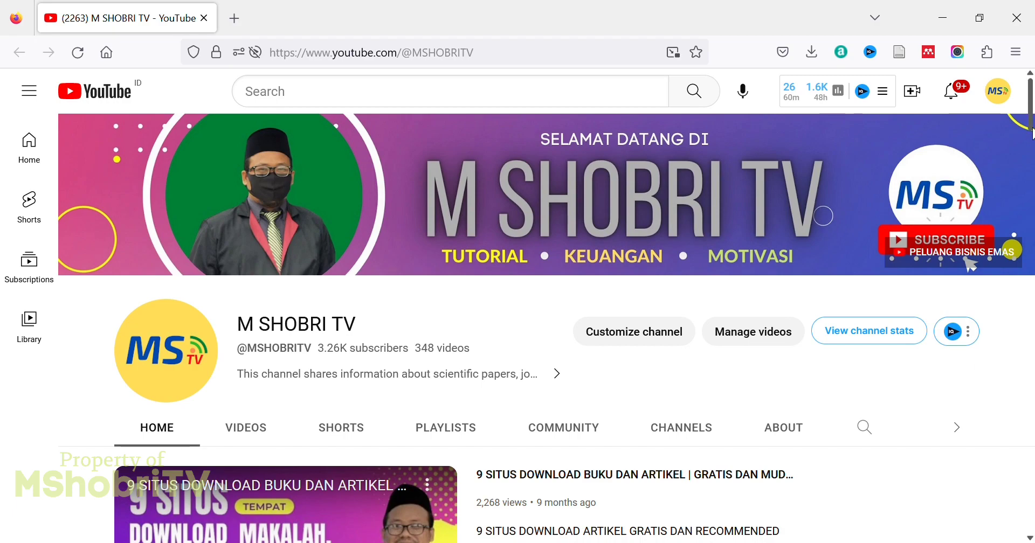
drag(1030, 115, 1031, 145)
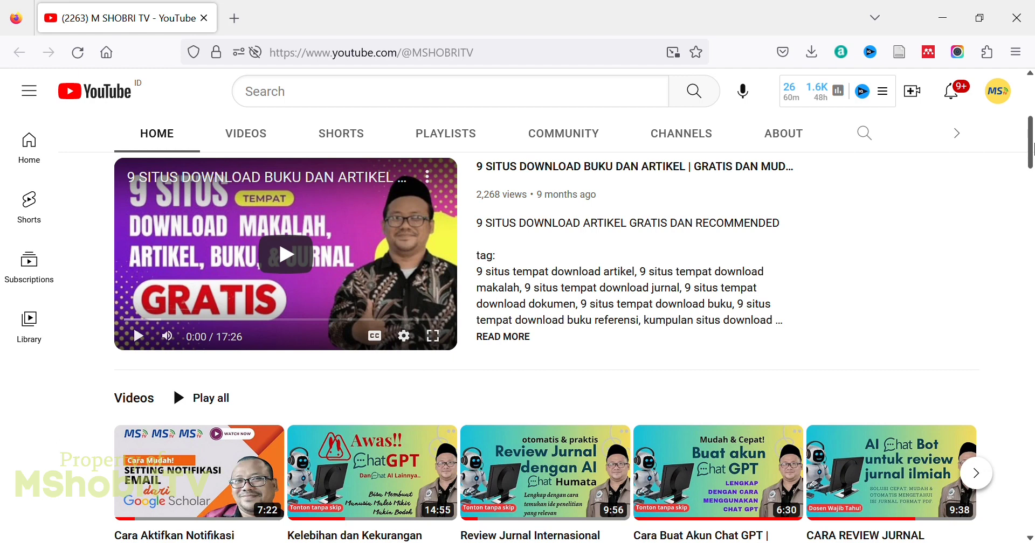
drag(1032, 146, 1032, 118)
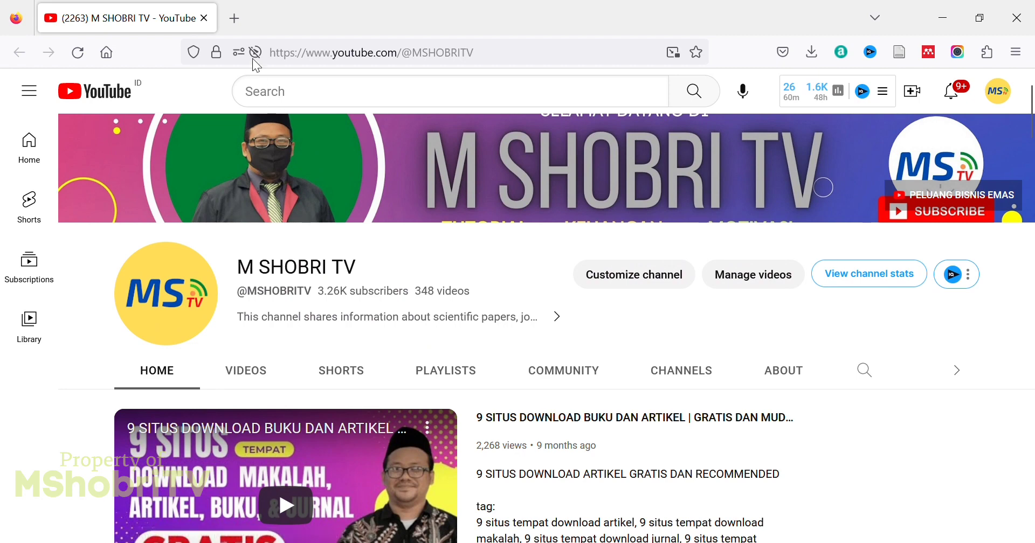
Step: Open the author's Google Scholar citations profile in a new browser tab
click(234, 17)
click(377, 54)
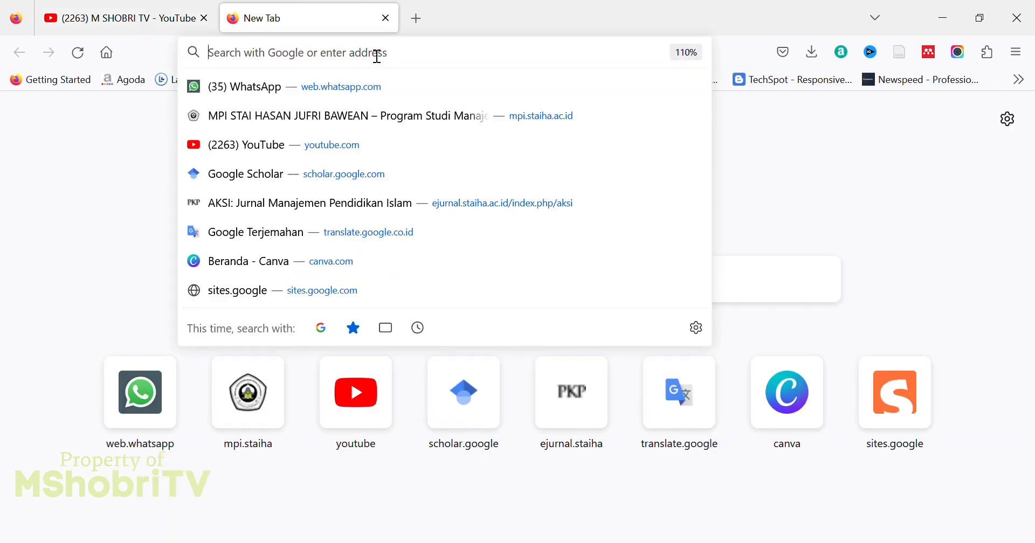
text(muwafiqusshobri.com/)
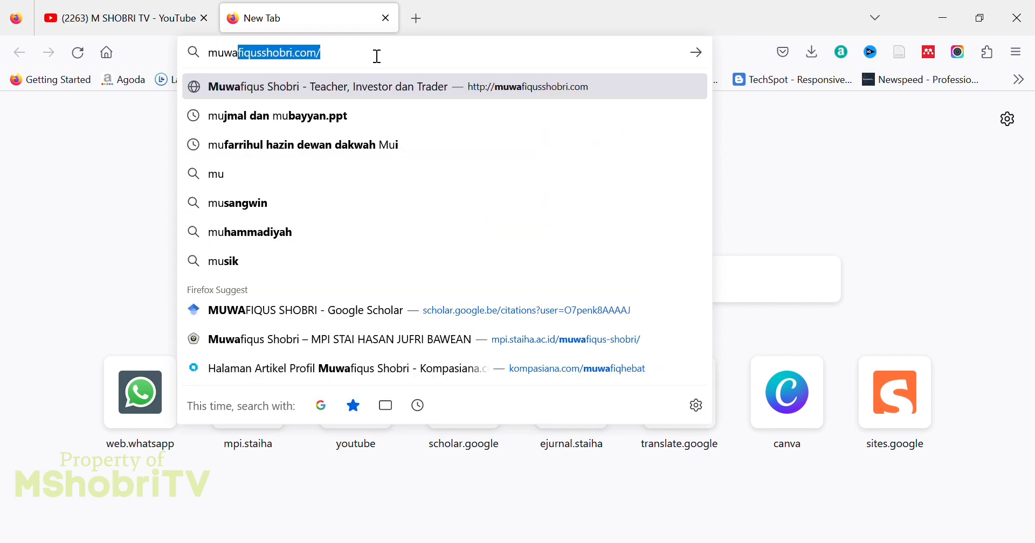
click(489, 310)
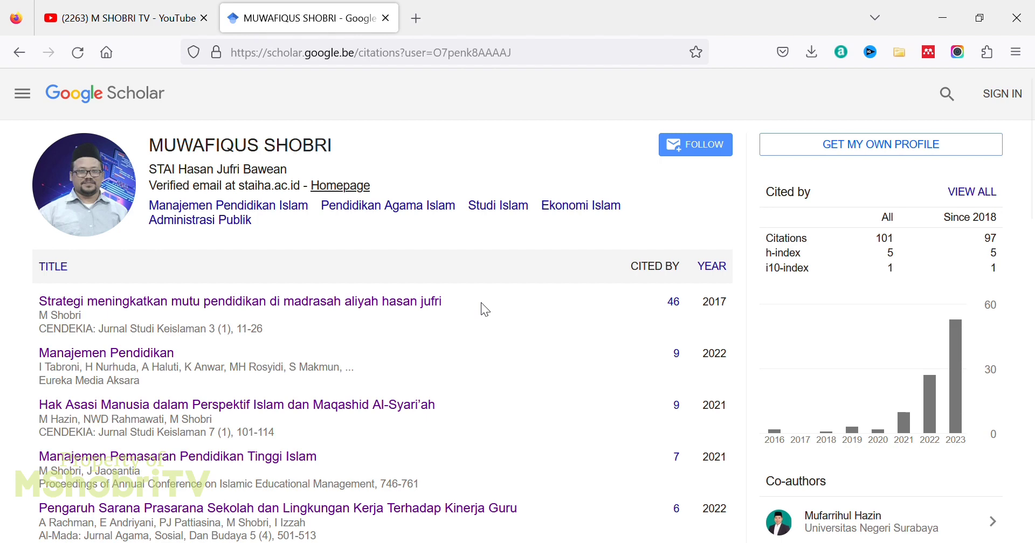
Step: Open the article "Manajemen Pemasaran Pendidikan Tinggi Islam" from the profile's publication list
scroll(1032, 175, down, 3)
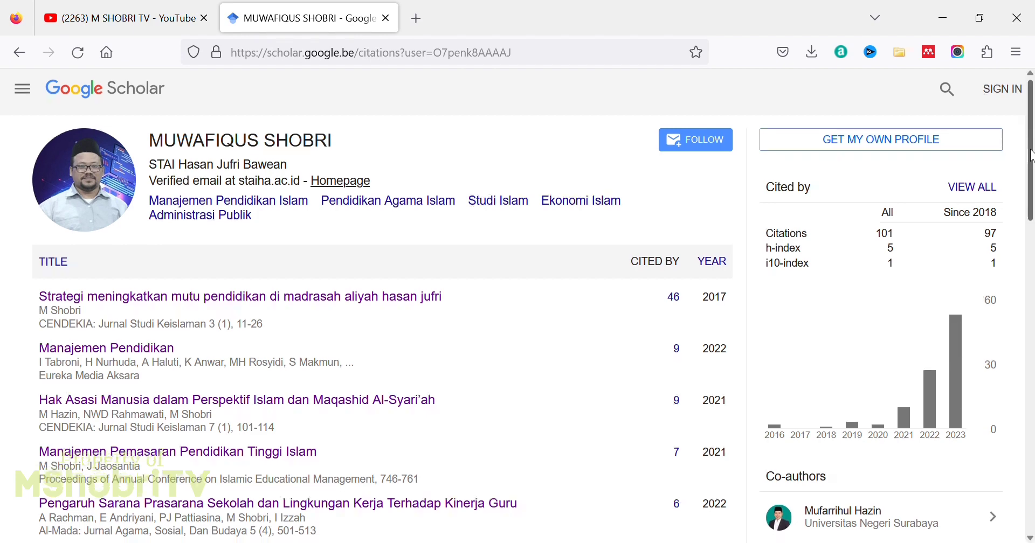
drag(1032, 175, 1032, 183)
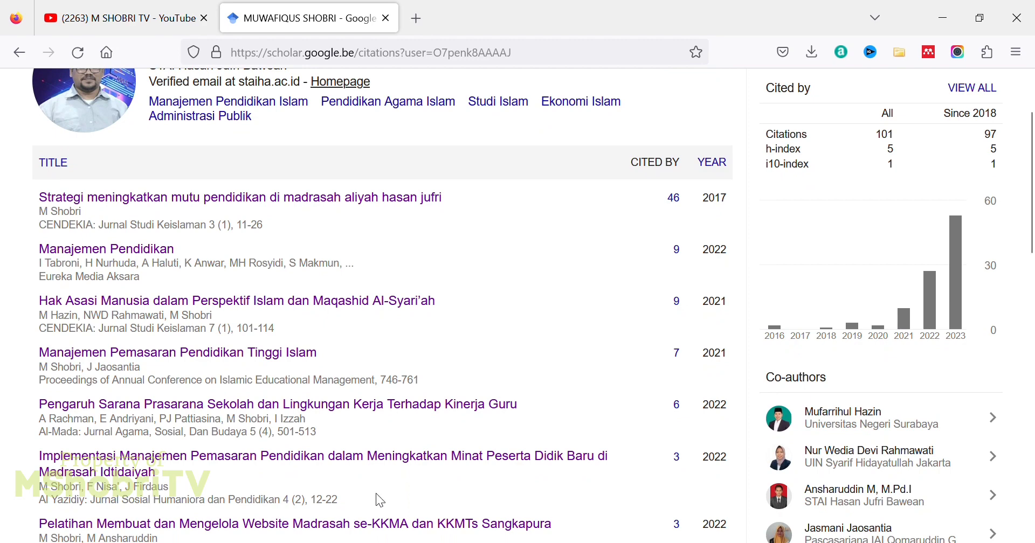
click(239, 360)
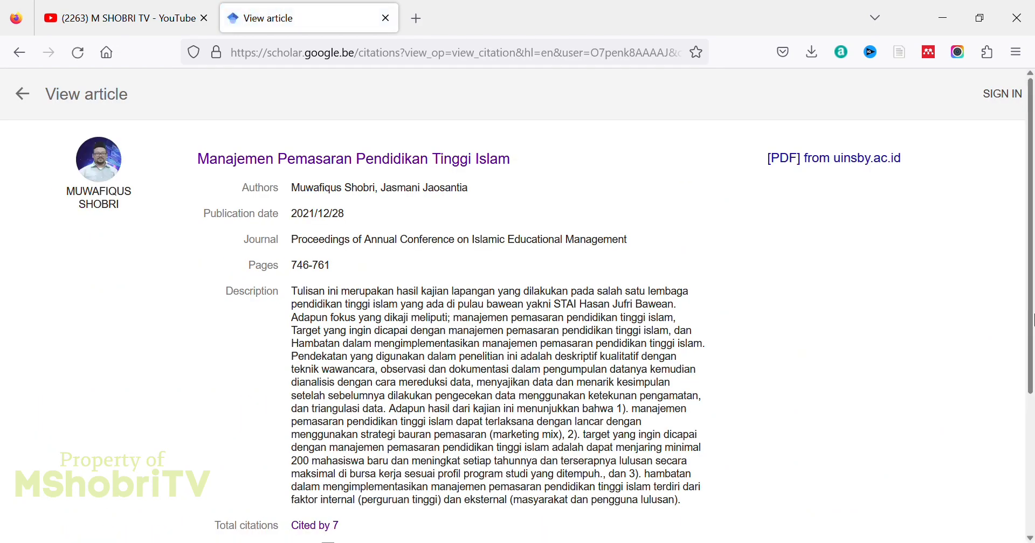
Step: Load the article's proceedings page in a separate tab and return to its Google Scholar entry
scroll(1032, 319, down, 1)
scroll(1032, 319, up, 1)
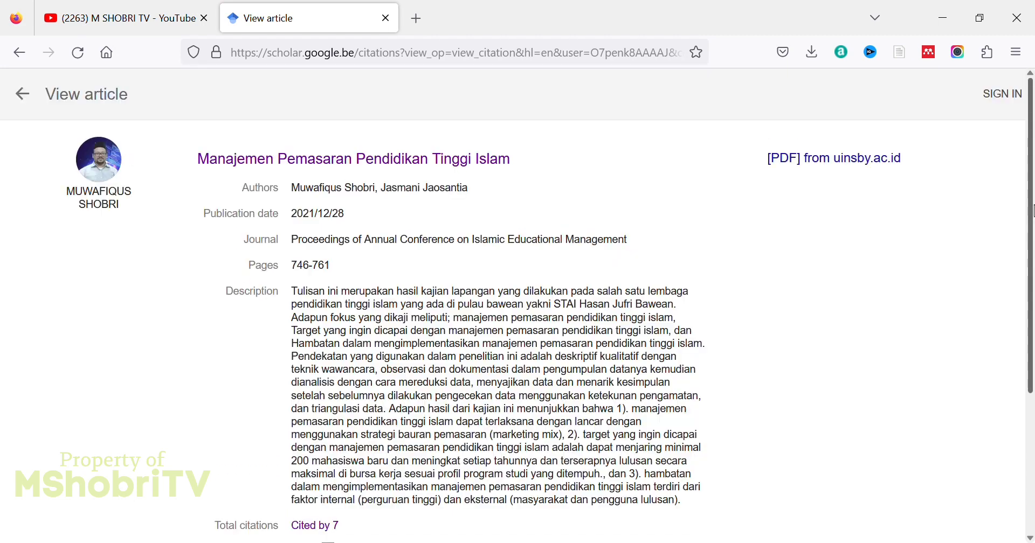
middle_click(423, 169)
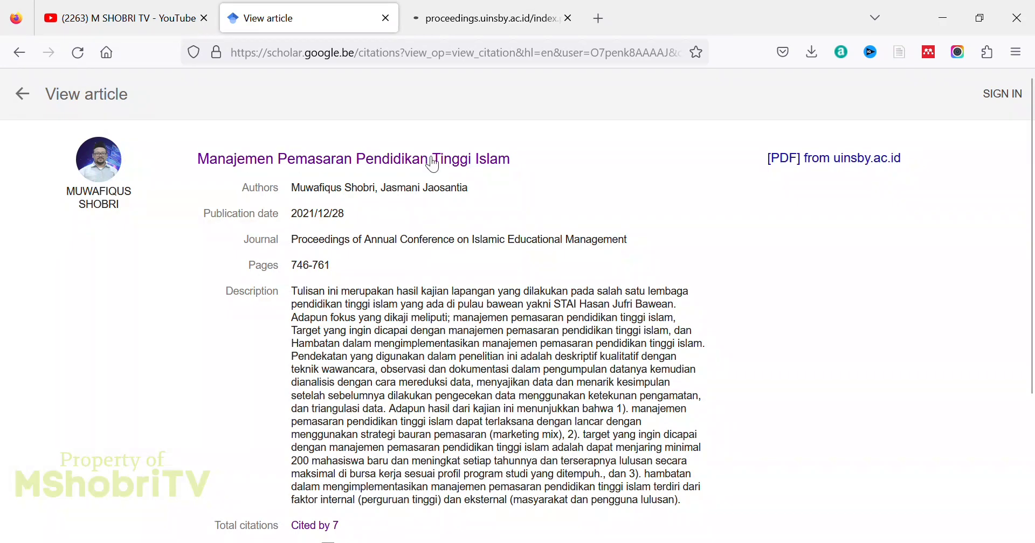
click(472, 8)
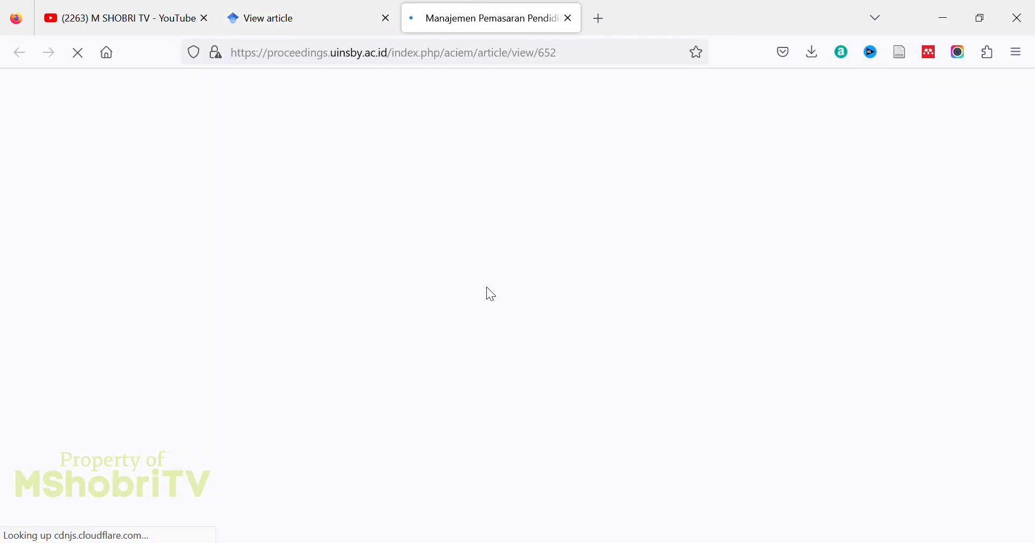
click(282, 17)
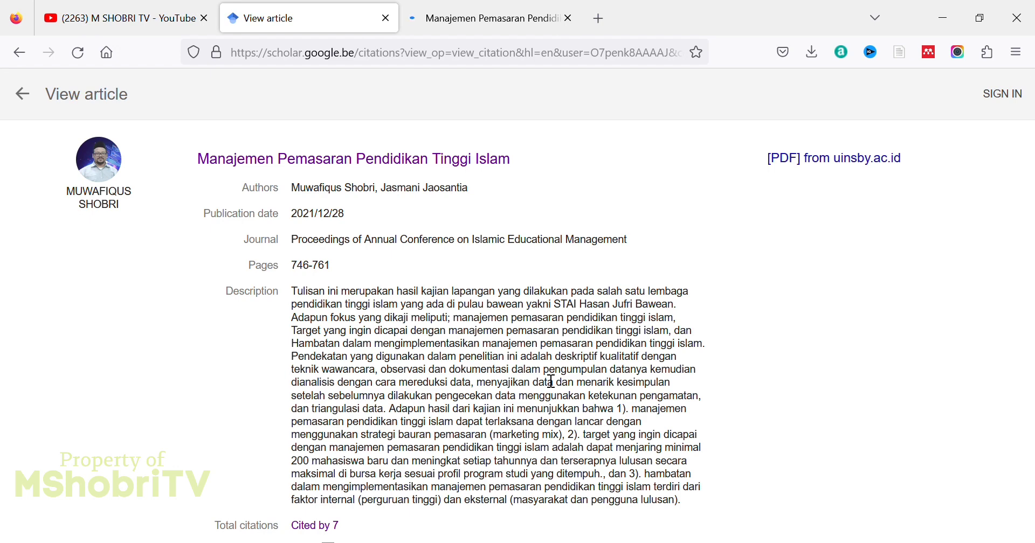
click(500, 9)
click(300, 16)
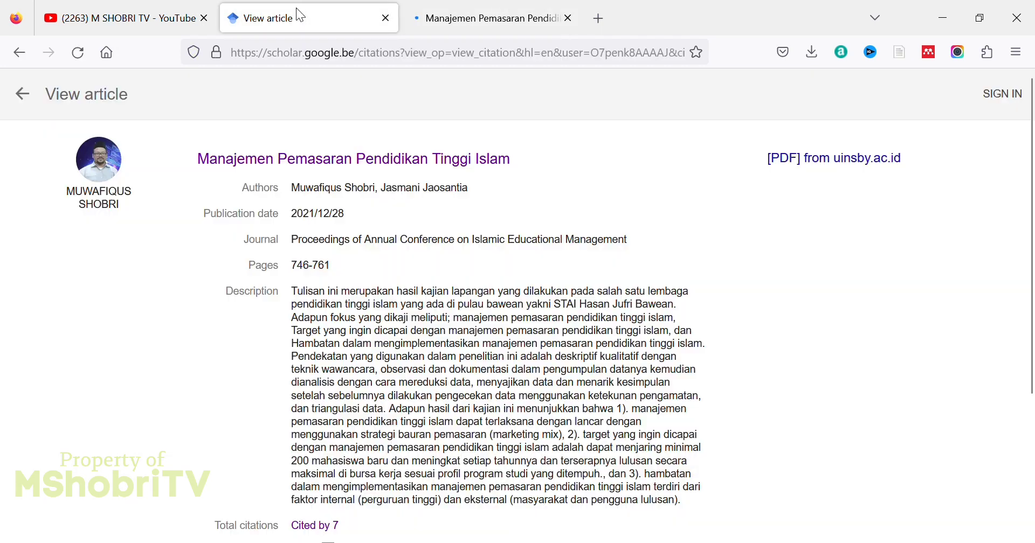
Step: Copy the article's full description text and open chat.openai.com in a new tab
drag(291, 291, 700, 497)
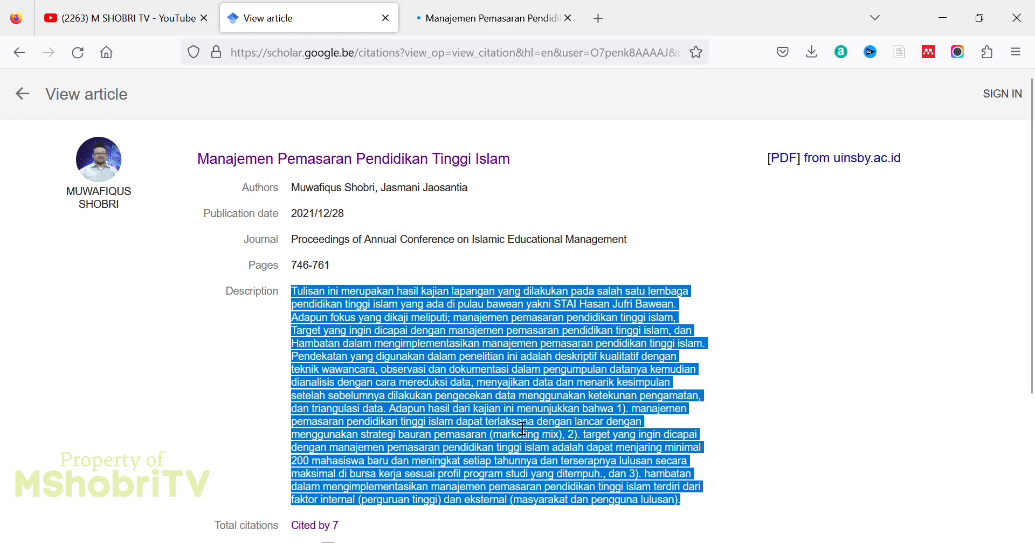
click(601, 19)
text(chat.openai.com/)
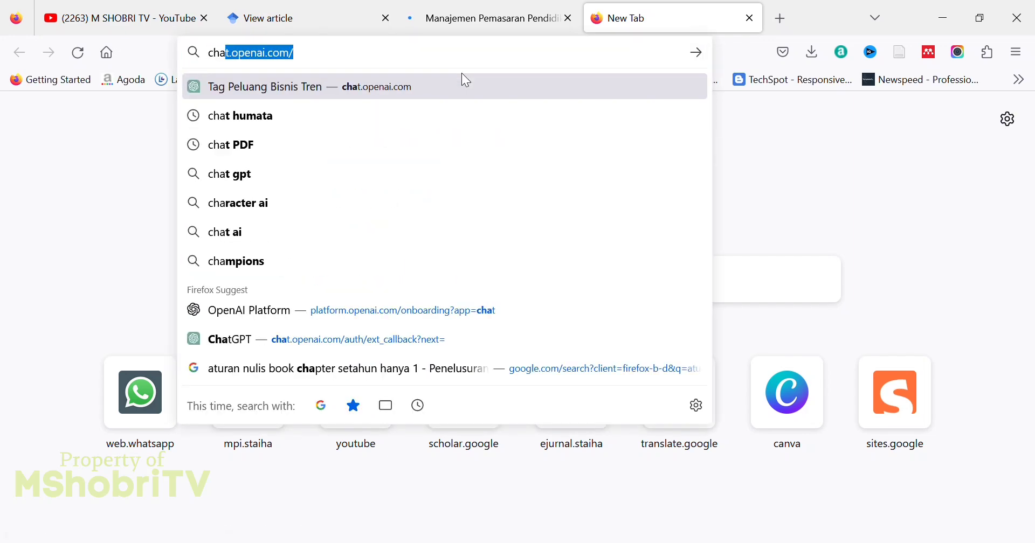
key(Return)
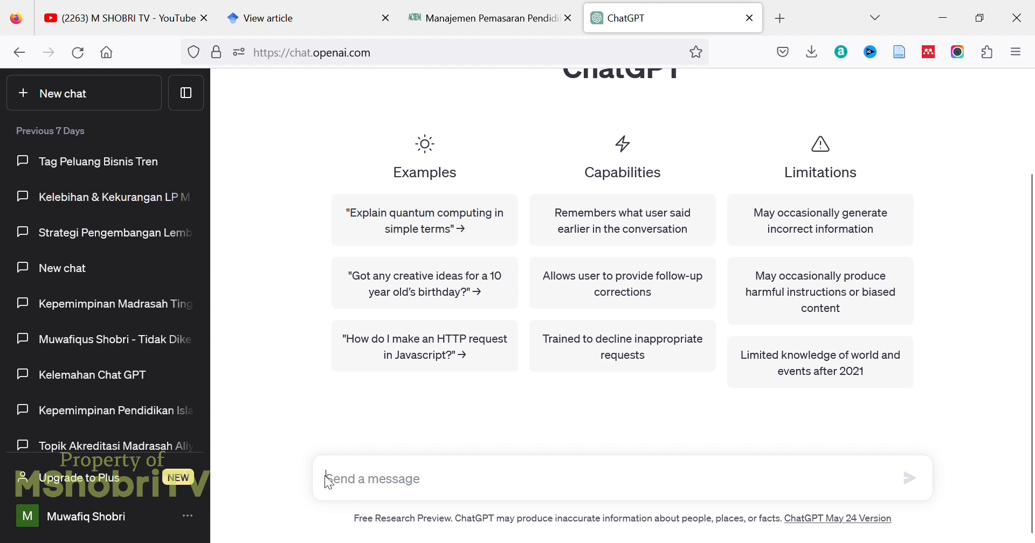
Step: Compose a ChatGPT prompt reading "parafrase" followed by the copied article description in double quotation marks
text(parafrase)
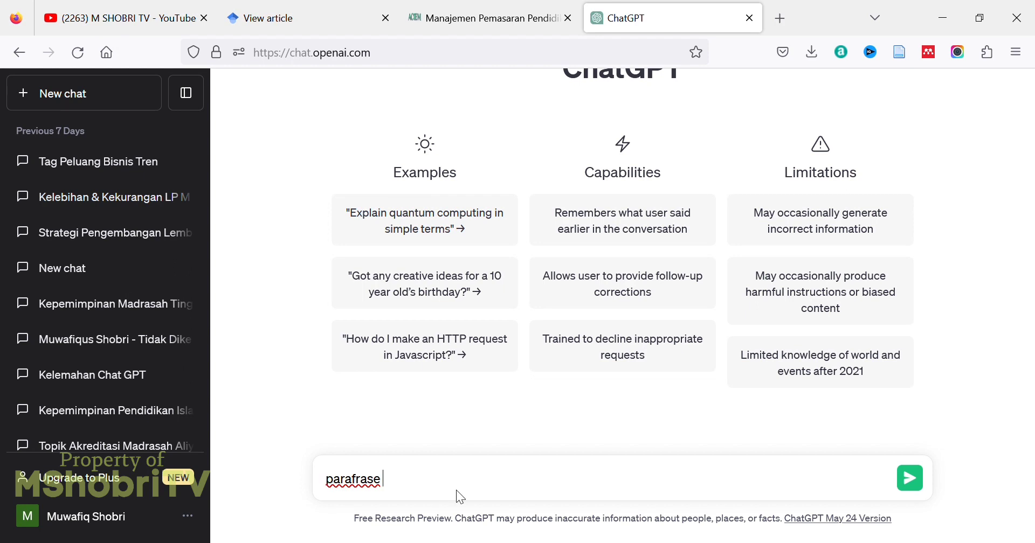
text( ")
key(ctrl+v)
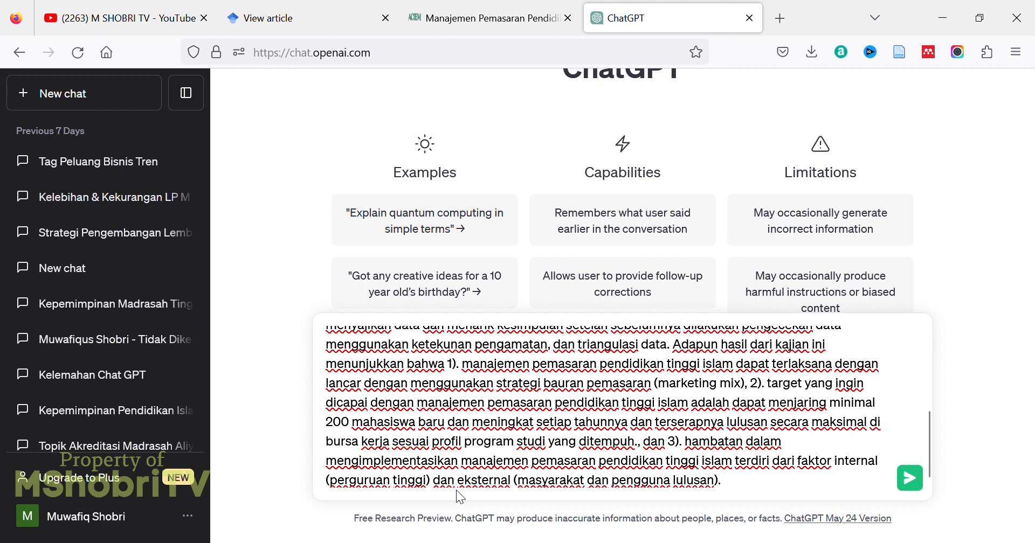
text(")
drag(927, 439, 938, 304)
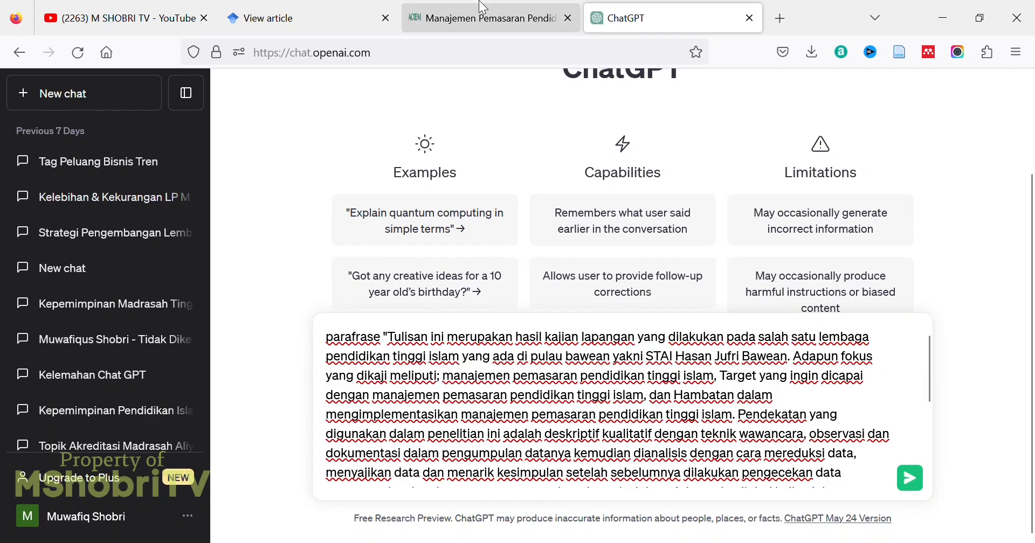
Step: Open the article's full-text PDF from its abstract page on the proceedings website
click(483, 16)
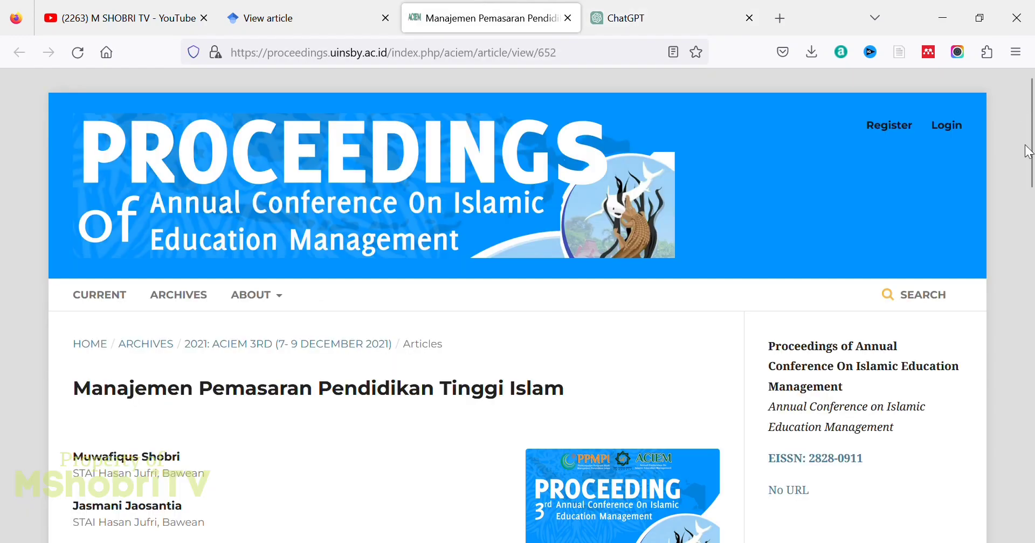
drag(1031, 172, 1031, 314)
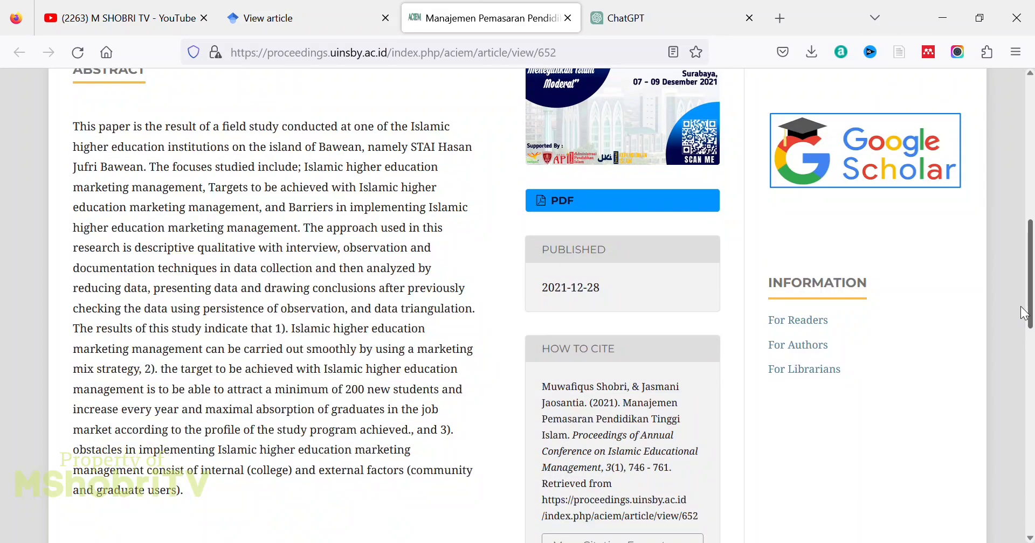
click(602, 200)
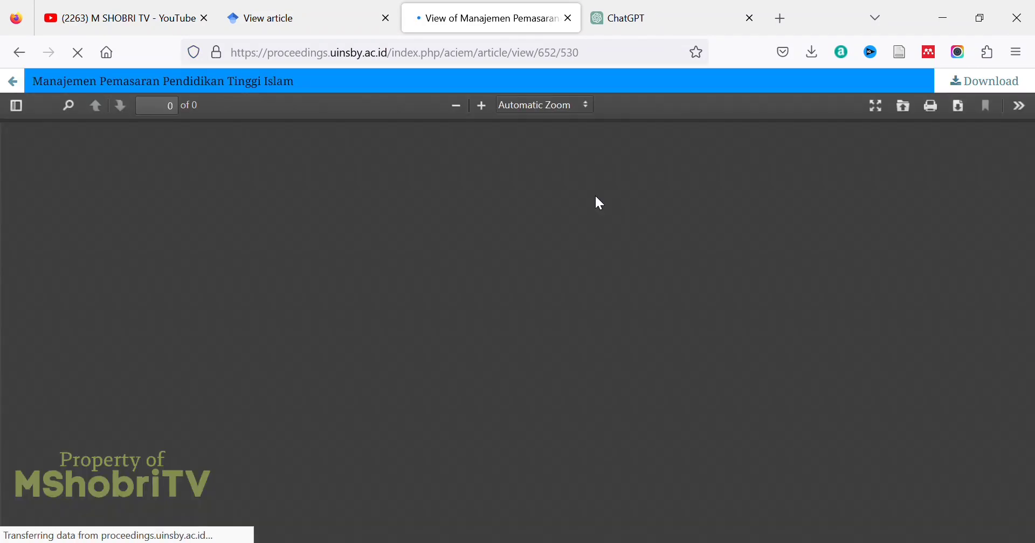
Step: Submit the paraphrase prompt in ChatGPT and compare the original description with the generated paraphrase
click(605, 17)
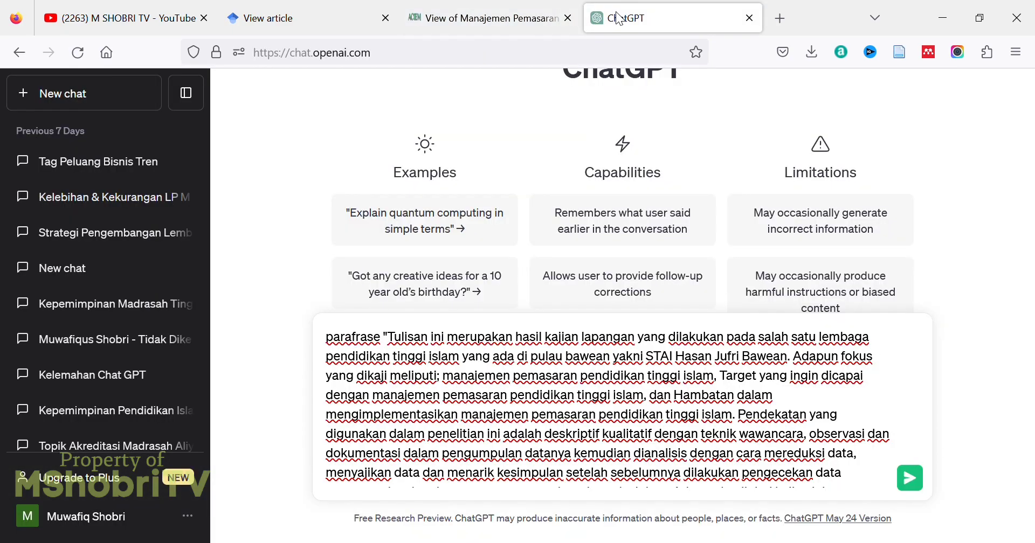
click(911, 479)
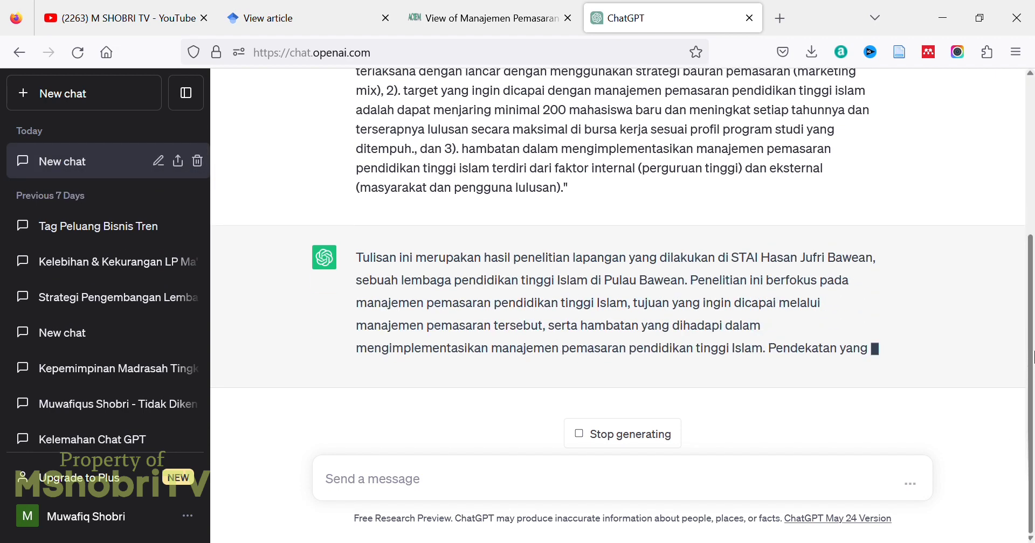
scroll(1033, 283, up, 3)
scroll(1032, 283, up, 5)
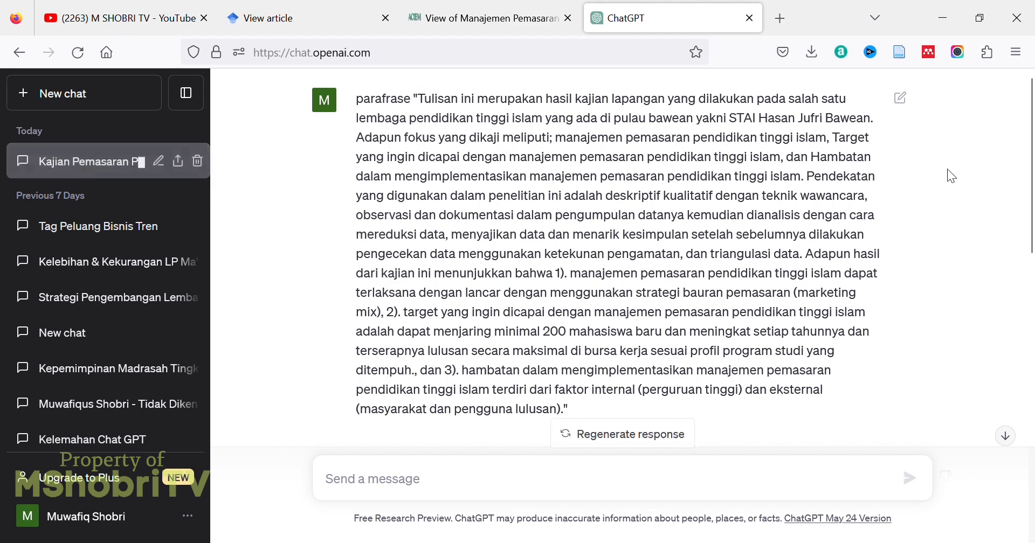
drag(1030, 208, 1030, 337)
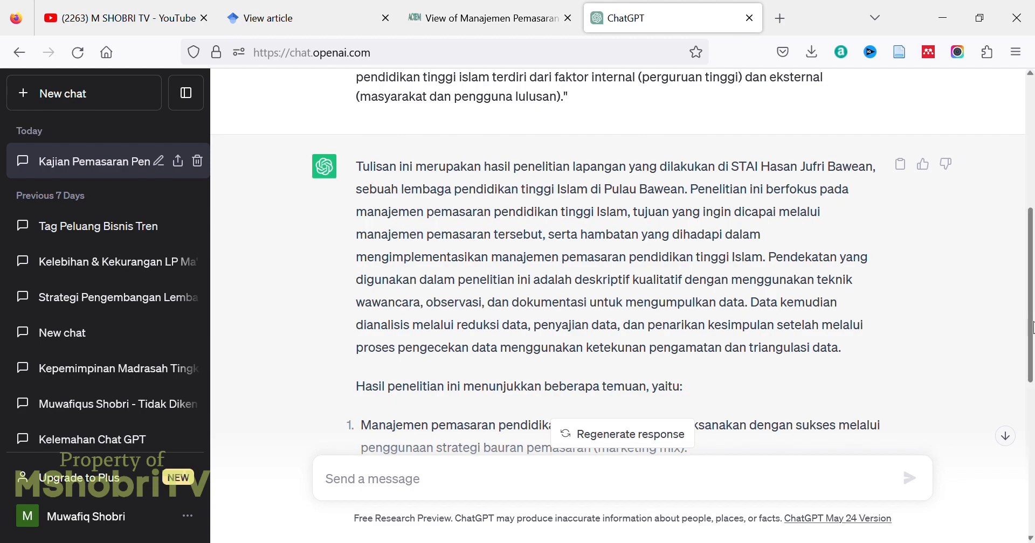
drag(1032, 327, 1033, 173)
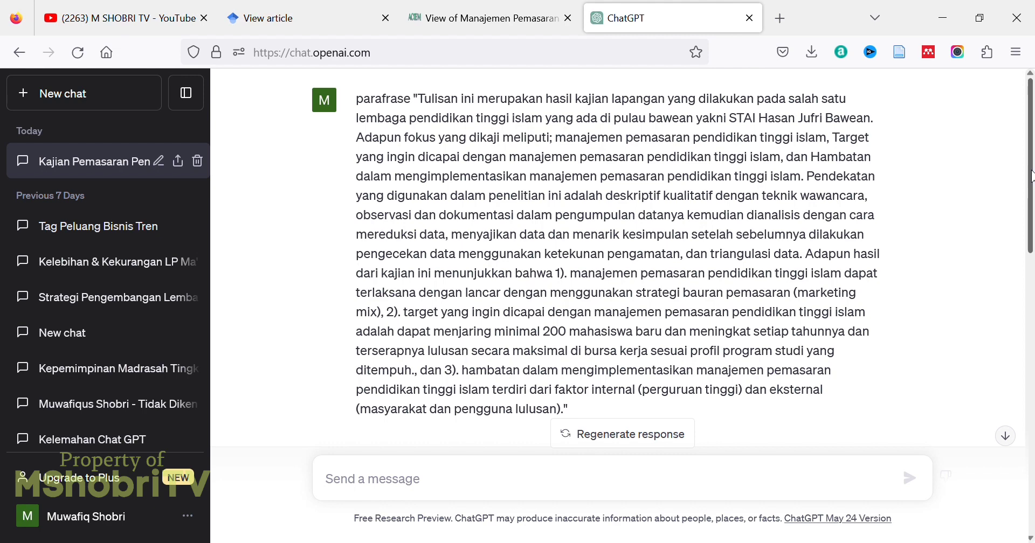
drag(1032, 177, 1031, 465)
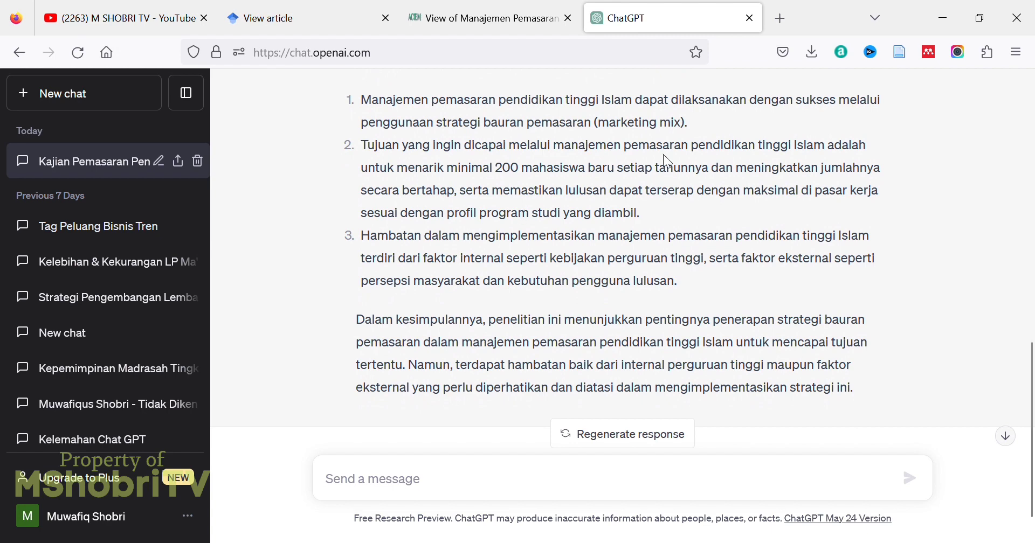
Step: Copy the paragraph beginning "Dalam menghadapi globalisasi" on page 2 of the article PDF
click(470, 7)
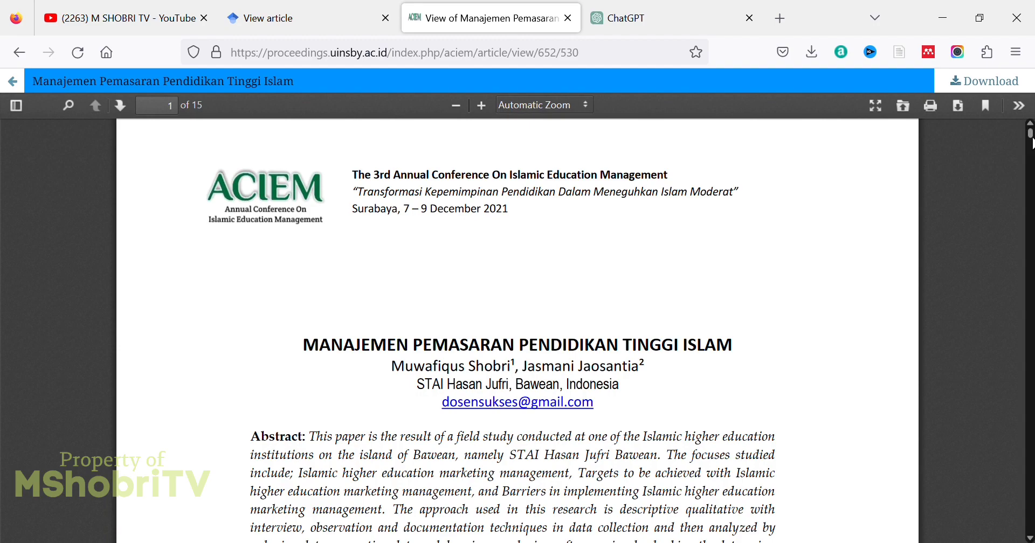
scroll(1032, 150, down, 5)
drag(1032, 149, 1032, 172)
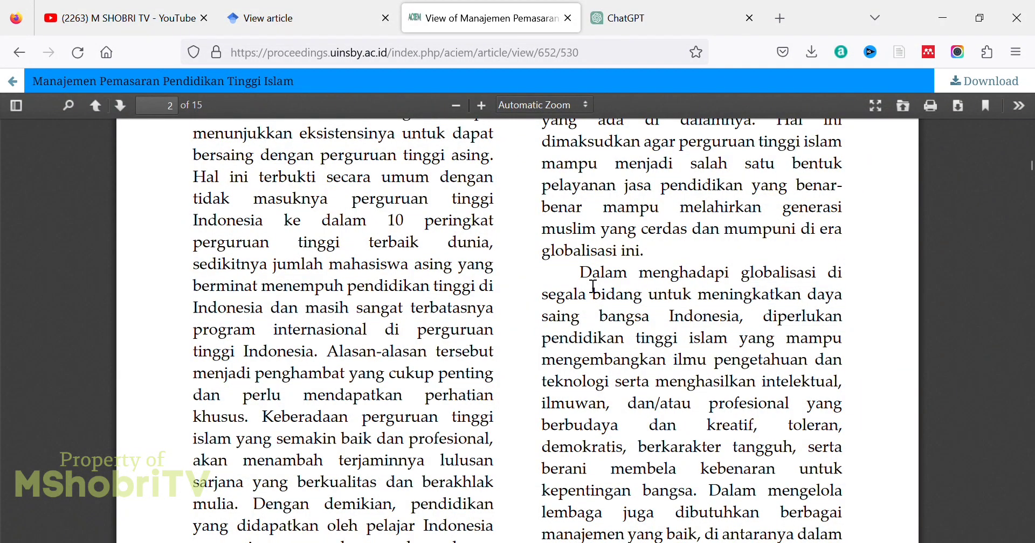
drag(581, 274, 648, 344)
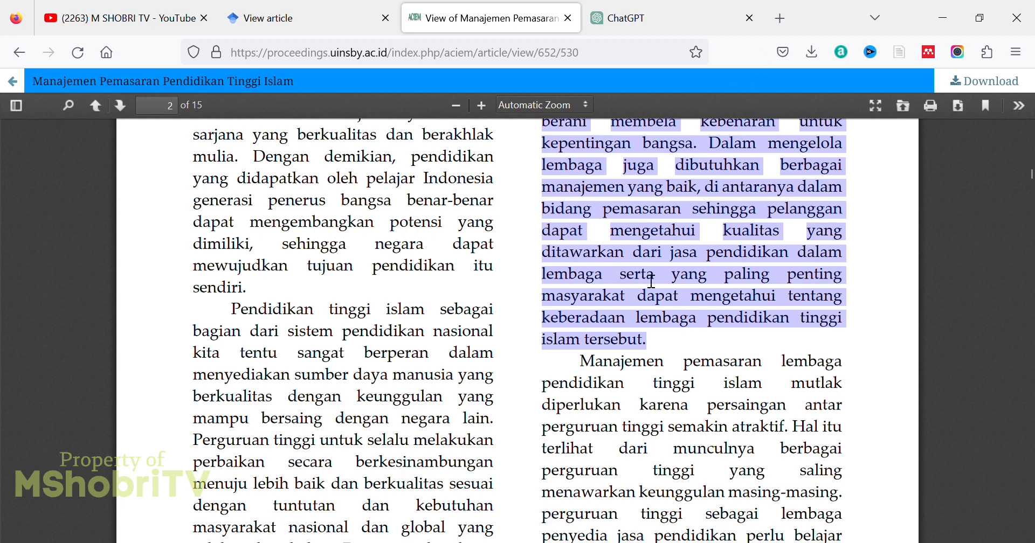
Step: Paste the copied paragraph into a new browser tab's address bar to remove its line breaks and select the whole text for copying
click(630, 8)
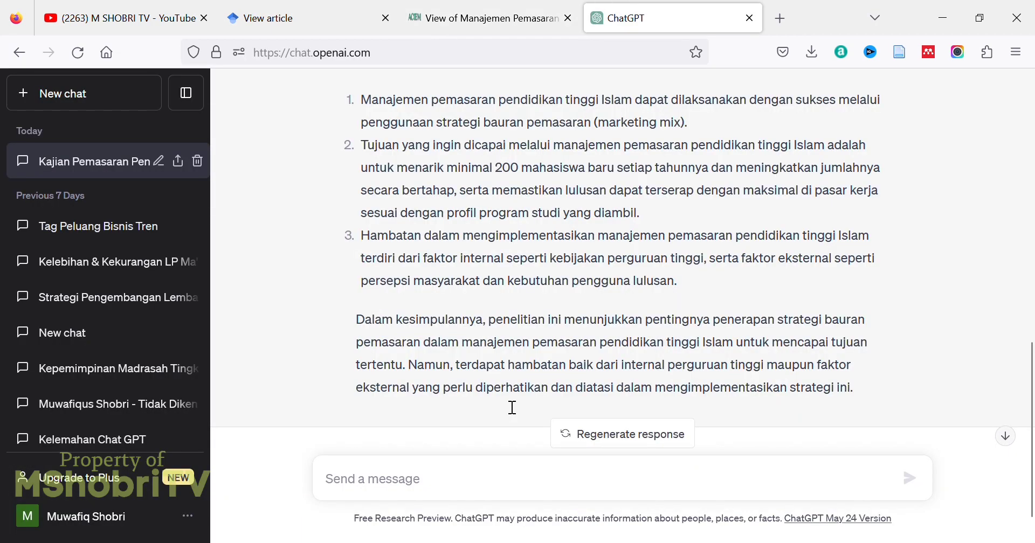
click(784, 18)
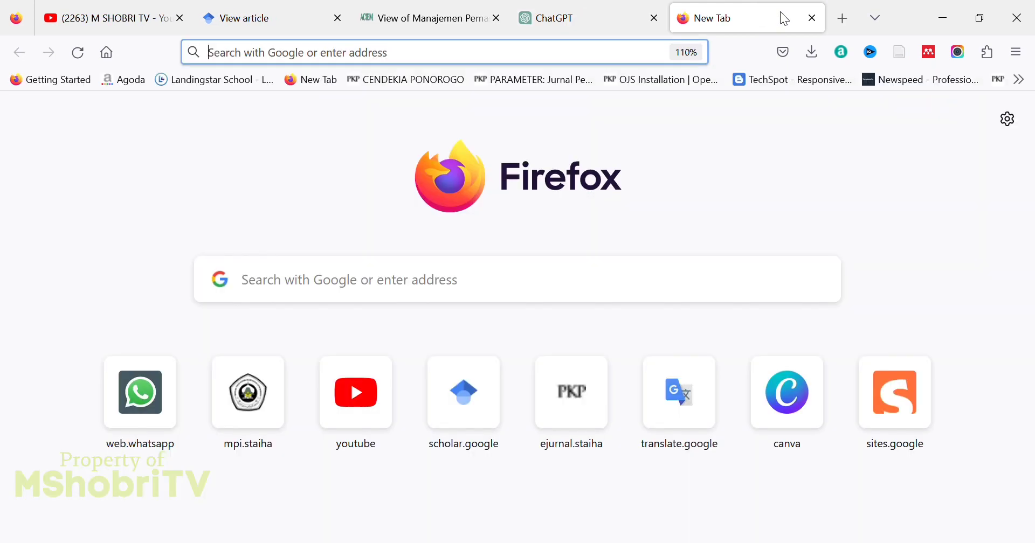
key(ctrl+v)
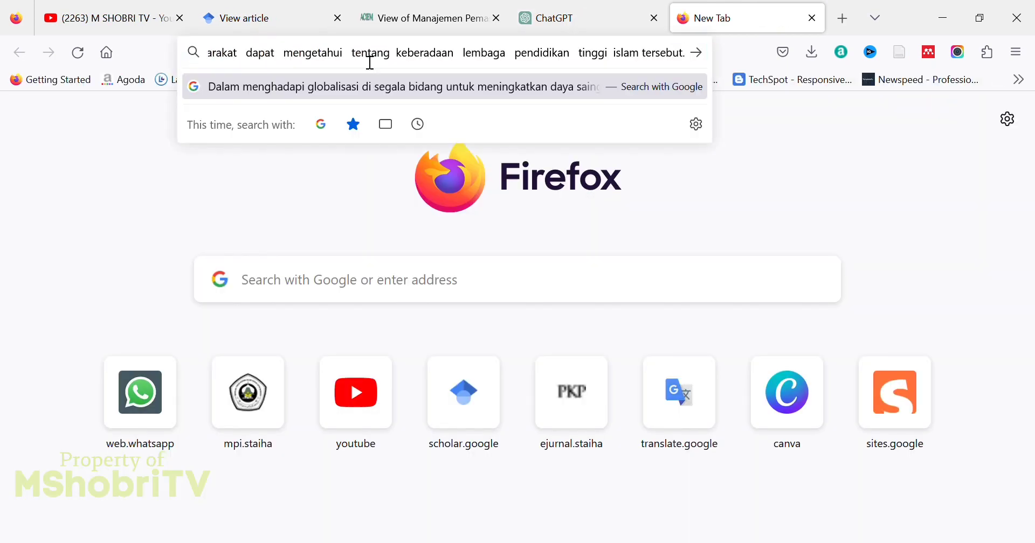
key(ctrl+a)
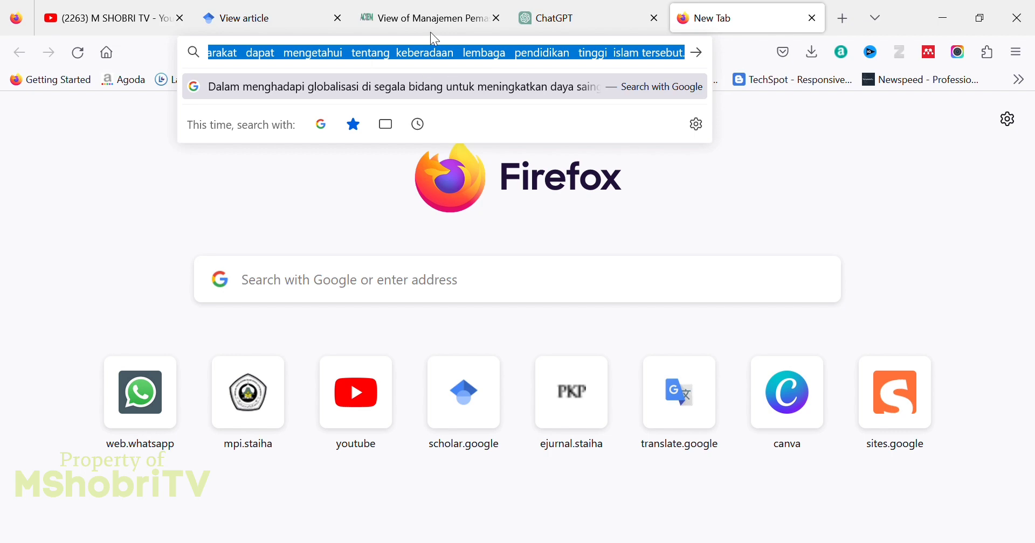
Step: Submit a ChatGPT prompt reading "parafrase dan ringkaslah" followed by the "Dalam menghadapi globalisasi" paragraph in double quotation marks
click(594, 14)
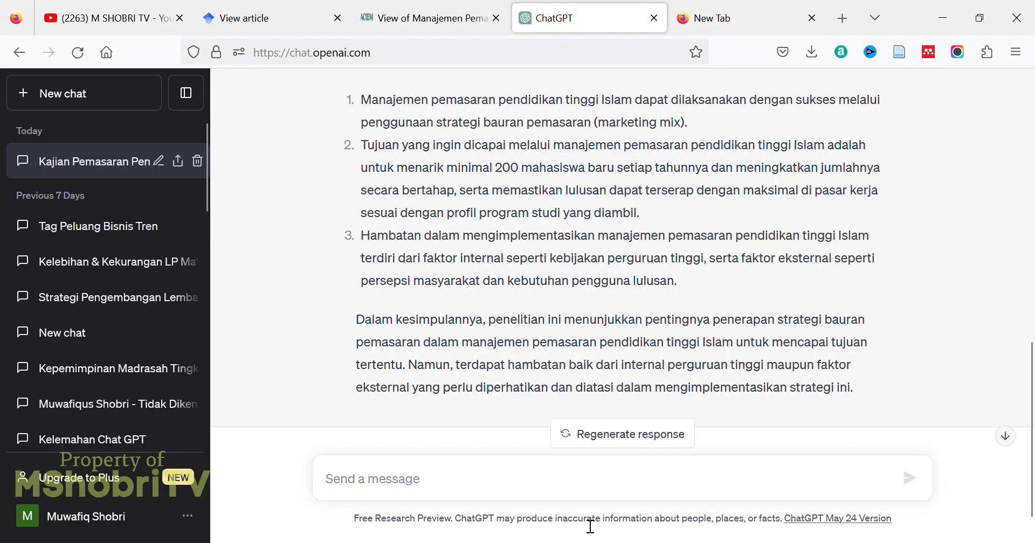
click(410, 488)
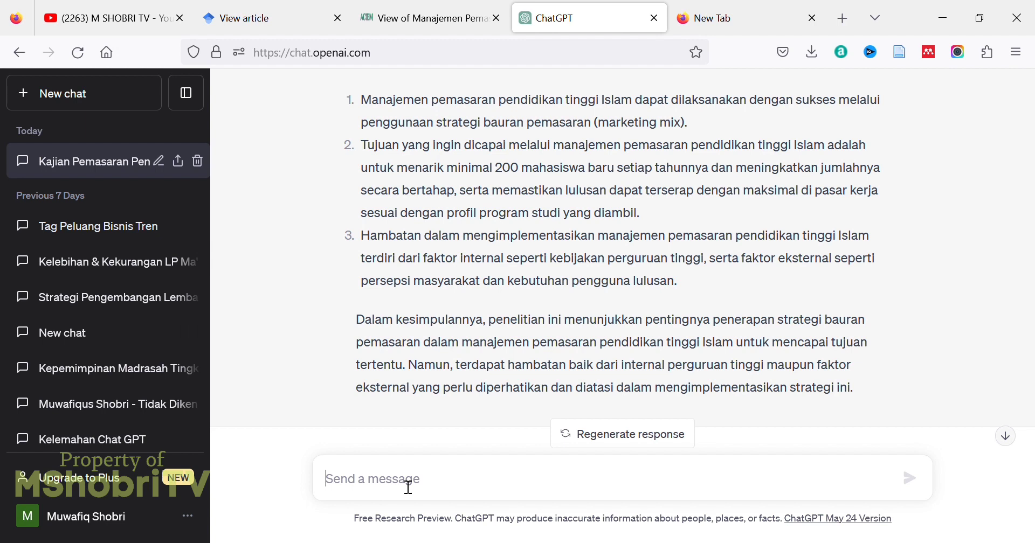
text(parafra)
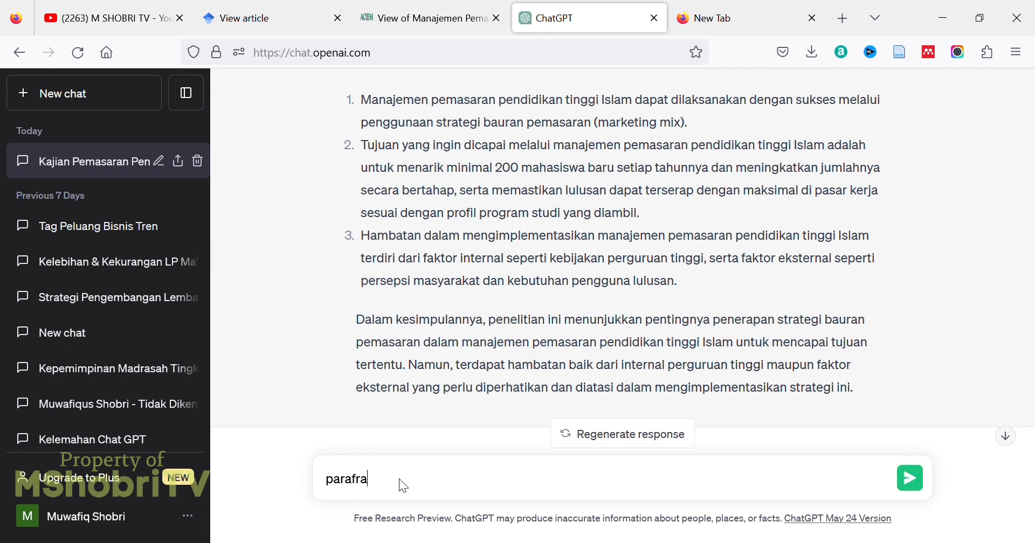
text(se dan ringkaslah)
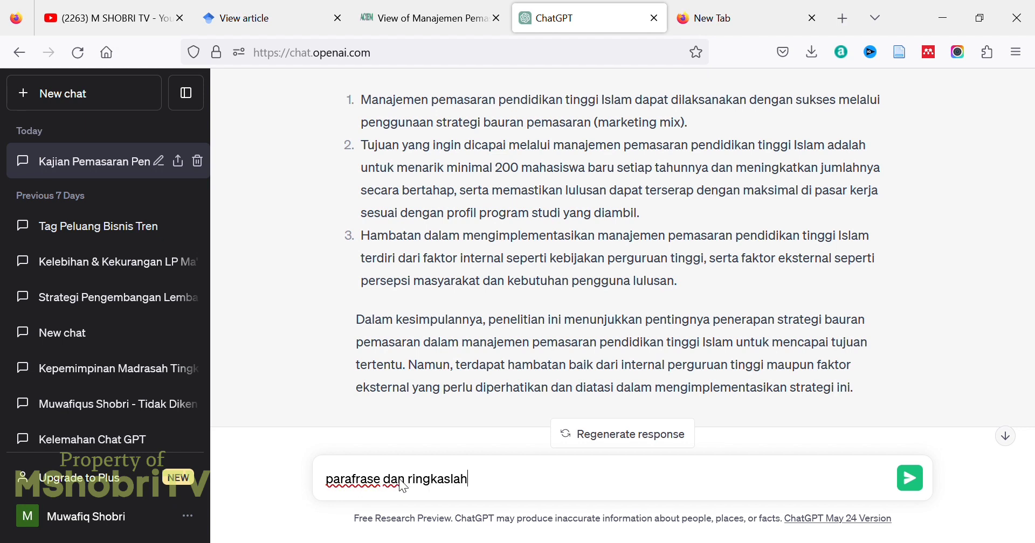
text( ")
text(Dalam menghadapi globalisasi di segala bidang untuk meningkatkan daya saing bangsa Indonesia, diperlukan pendidikan tinggi islam yang mampu mengembangkan ilmu pengetahuan dan teknologi serta menghasilkan intelektual, ilmuwan, dan/atau profesional yang berbudaya dan kreatif, toleran, demo kratis, berkarakter tangguh, serta berani membela kebenaran untuk kepentingan bangsa. Dalam mengelola lembaga juga dibutuhkan berbagai manajemen yang baik, di antaranya dalam bidang pemasaran sehingga pelanggan dapat mengetahui kualitas yang ditawarkan dar i jasa pendidikan dalam lembaga serta yang paling penting masyarakat dapat mengetahui tentang keberadaan lembaga pendidikan tinggi islam tersebut.)
text(")
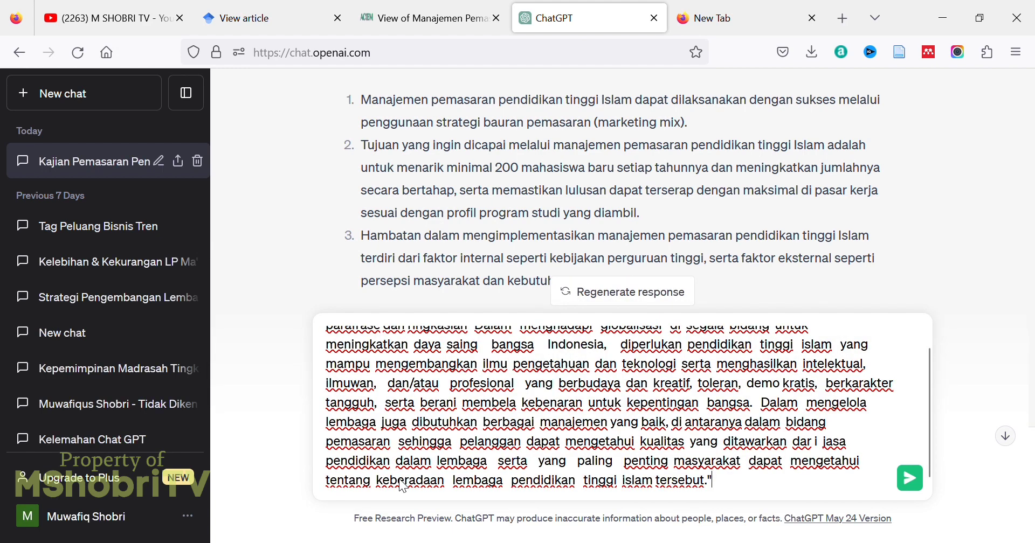
key(Return)
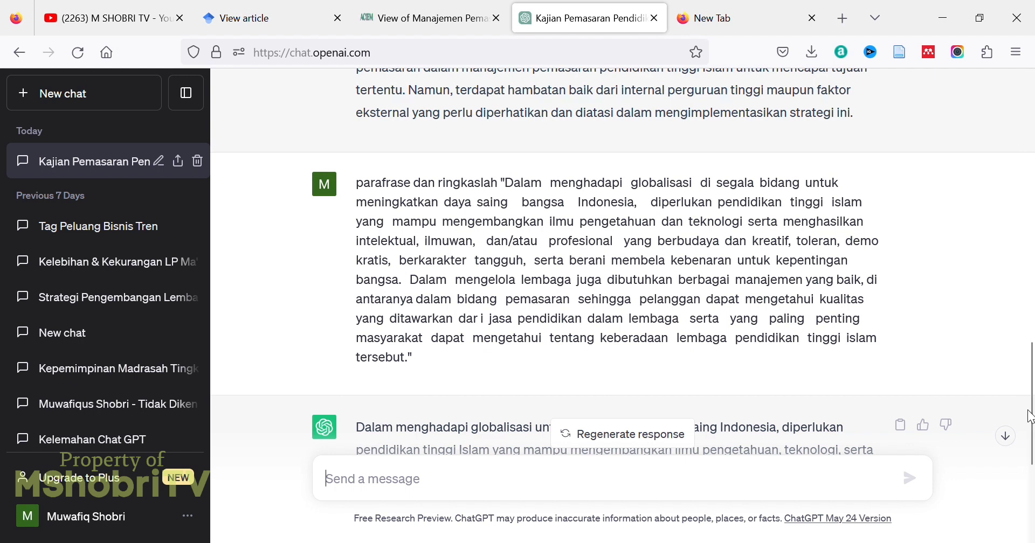
Step: Compare the quoted paragraph in the prompt with ChatGPT's paraphrased summary of it
scroll(1031, 426, down, 1)
scroll(1031, 418, down, 5)
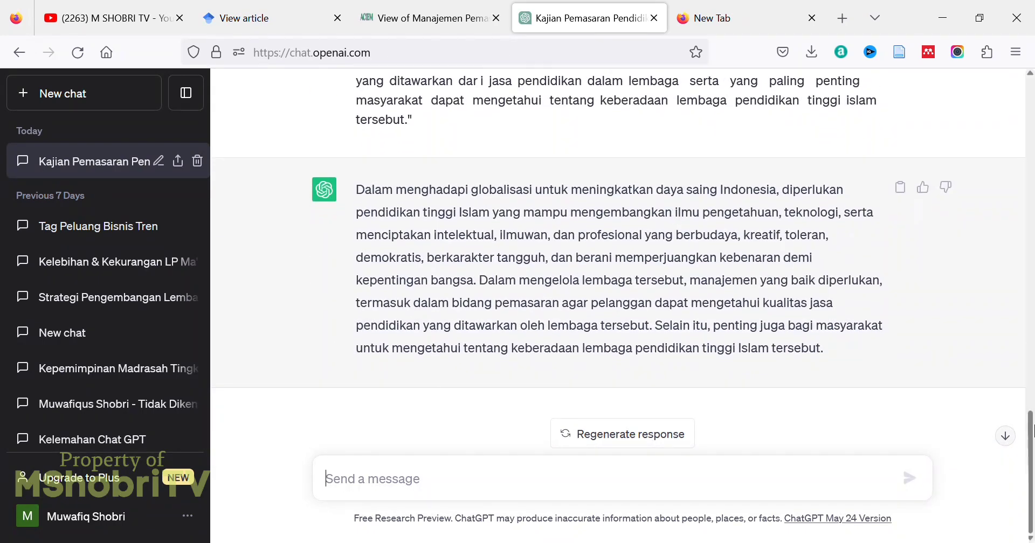
scroll(1031, 431, up, 4)
scroll(1031, 433, down, 3)
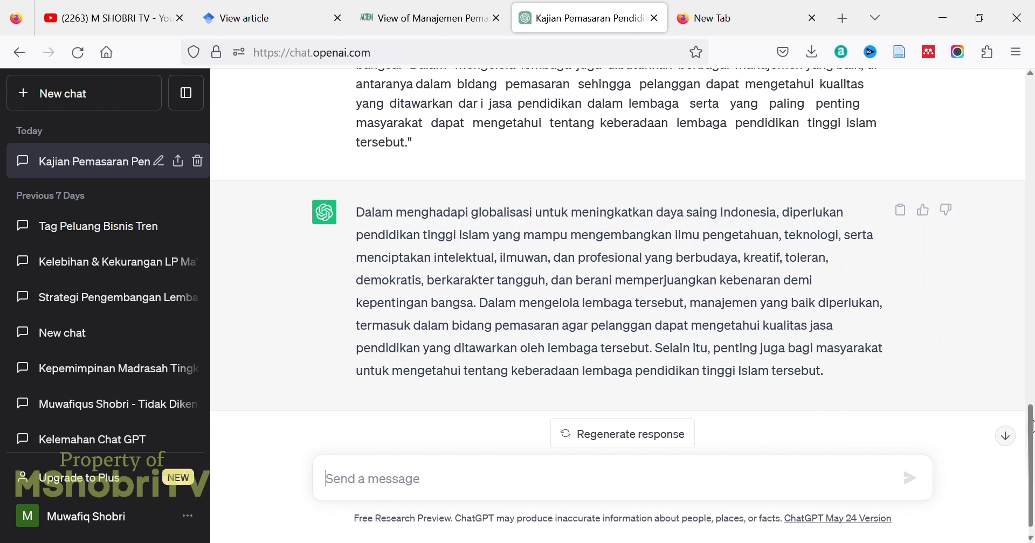
scroll(1032, 423, up, 1)
mouse_move(1032, 413)
mouse_down()
mouse_move(1033, 382)
mouse_move(1032, 408)
mouse_up()
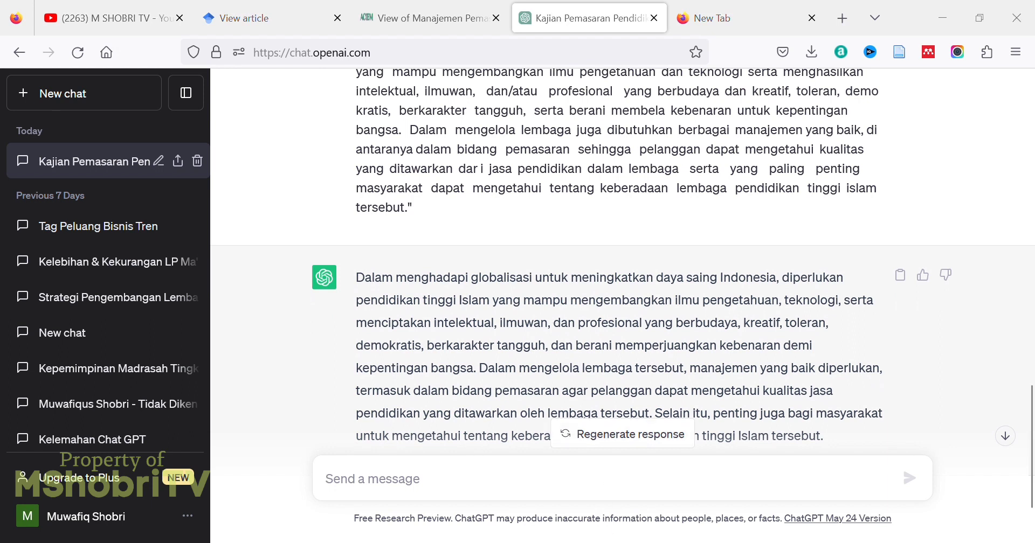
click(608, 370)
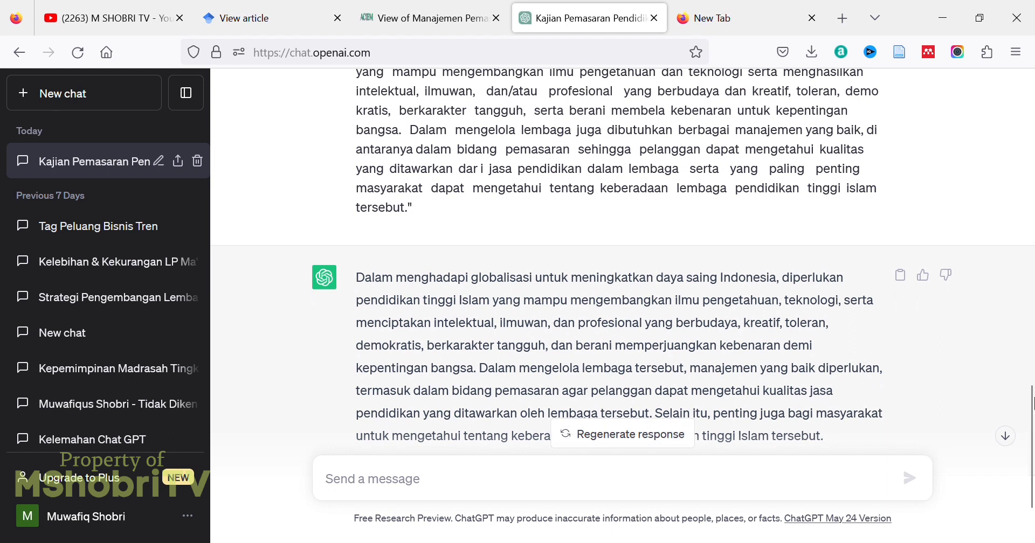
scroll(1032, 422, down, 2)
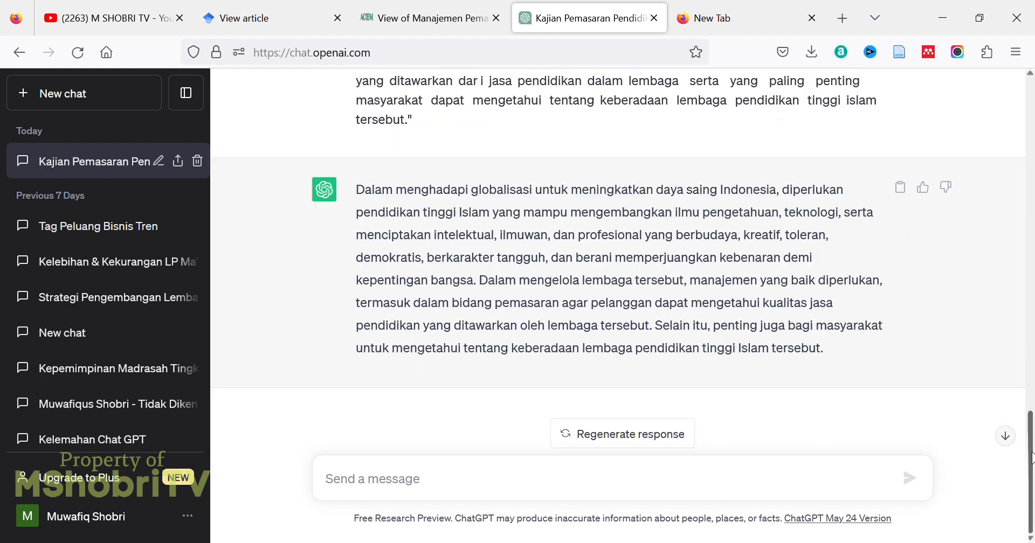
Step: Submit the follow-up prompt "buatkan alternatif lain dengan maksud yang sama dengan paragraf di atas" in the same chat
click(369, 481)
text(buatkan)
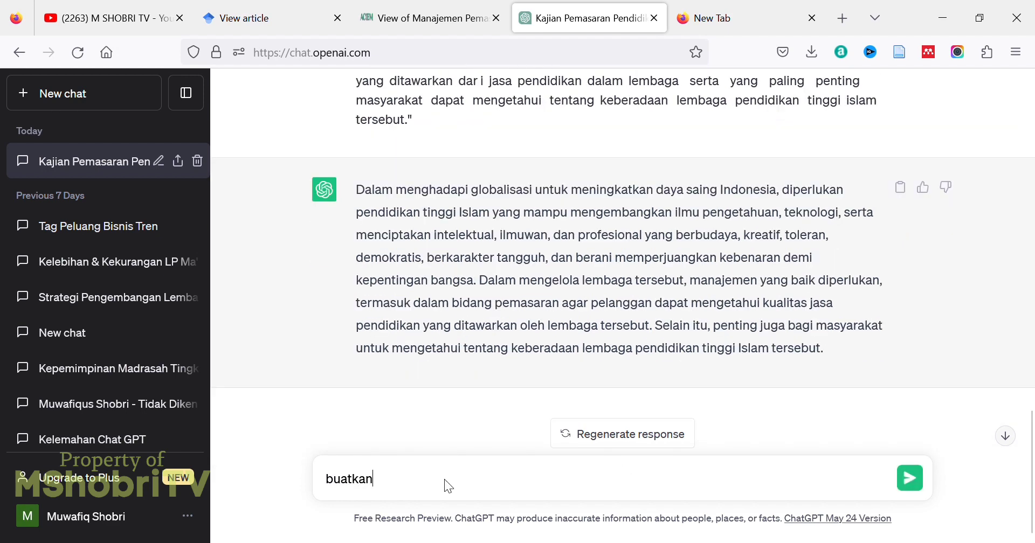
text( alternat)
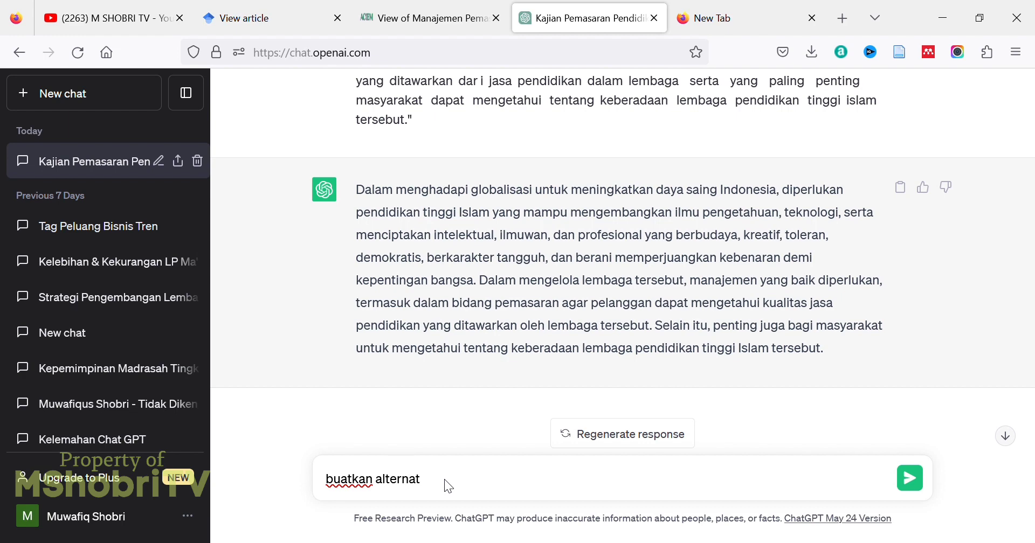
text(if lain dengan )
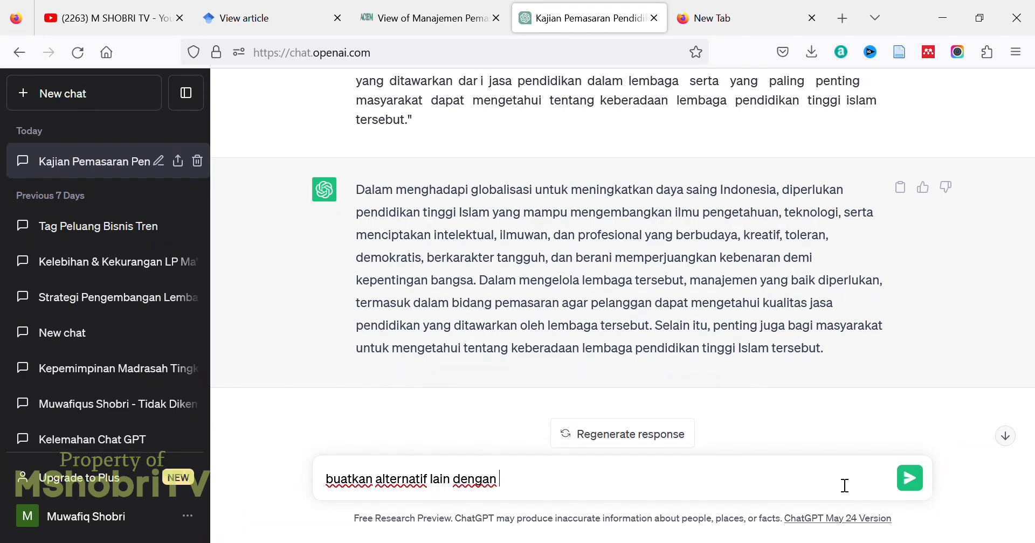
text(maksud y)
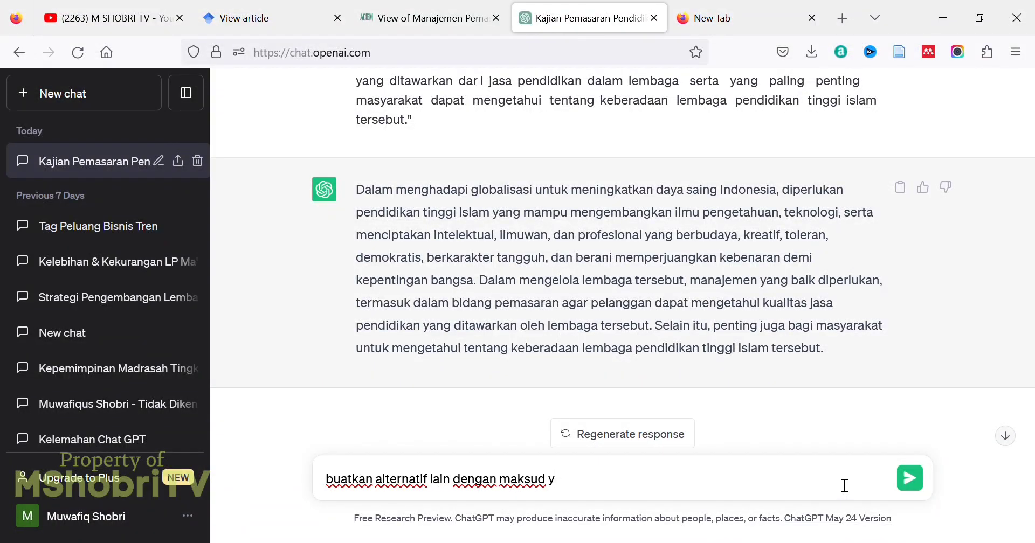
text(ang sama denga)
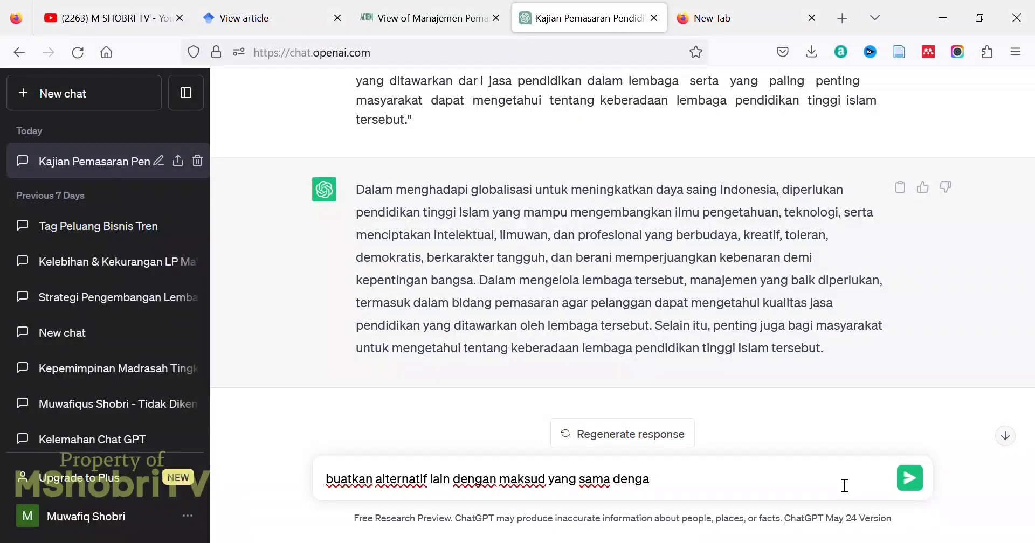
text(n paragraf di atas)
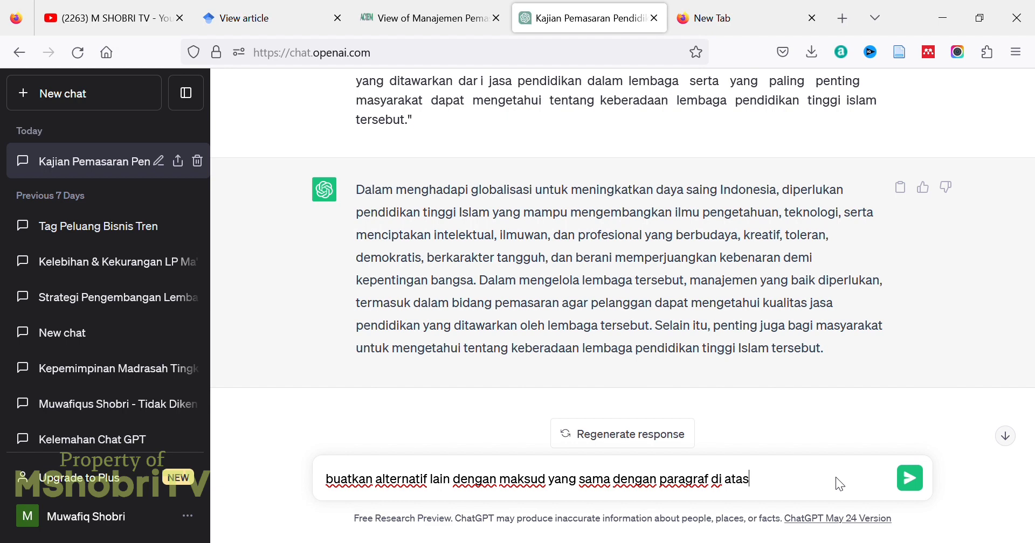
key(Return)
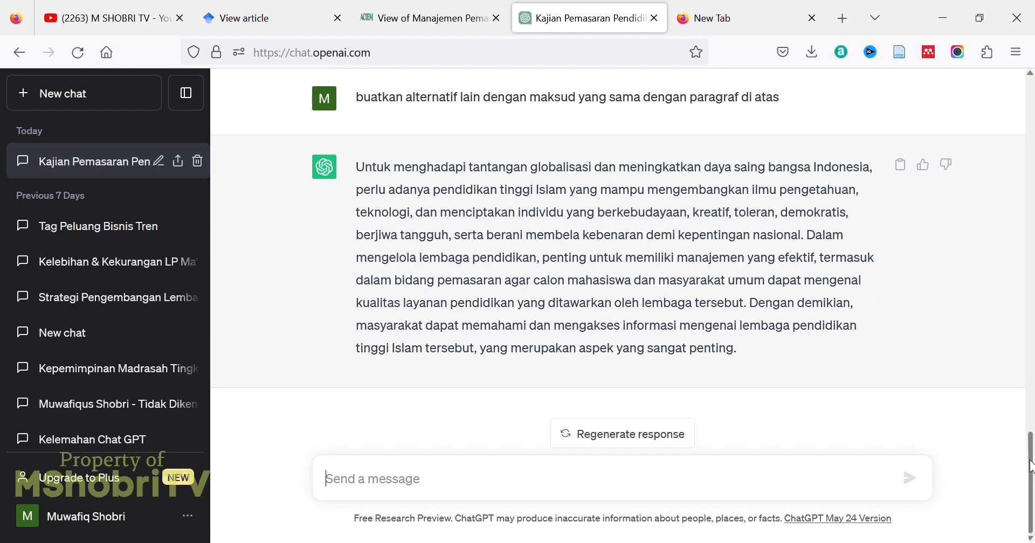
Step: Submit the follow-up prompt "lebih detail lagi! panjangkan" to request a longer, more detailed version
mouse_move(1031, 466)
mouse_down()
mouse_move(1032, 400)
mouse_move(1032, 477)
mouse_up()
text(l)
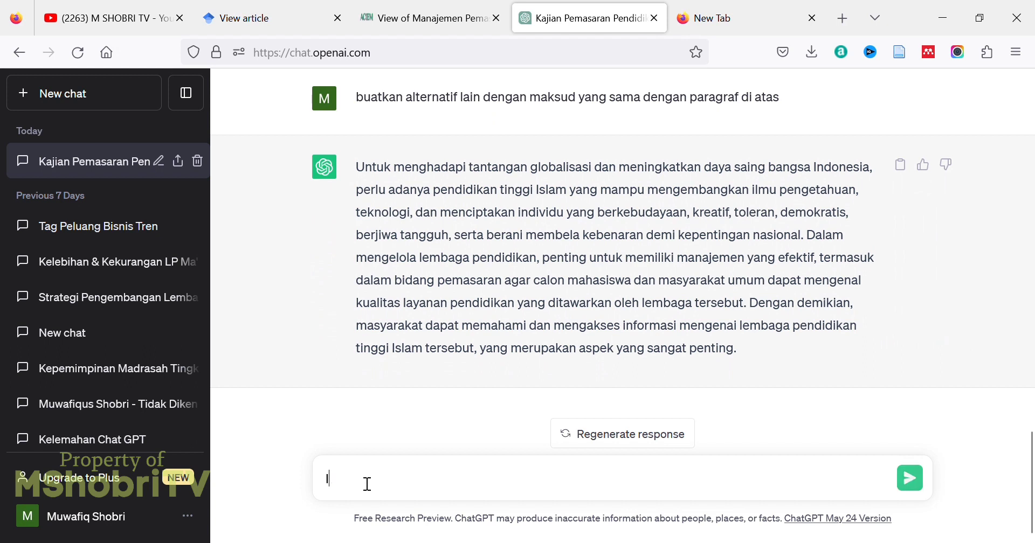
text(ebih detail lagi)
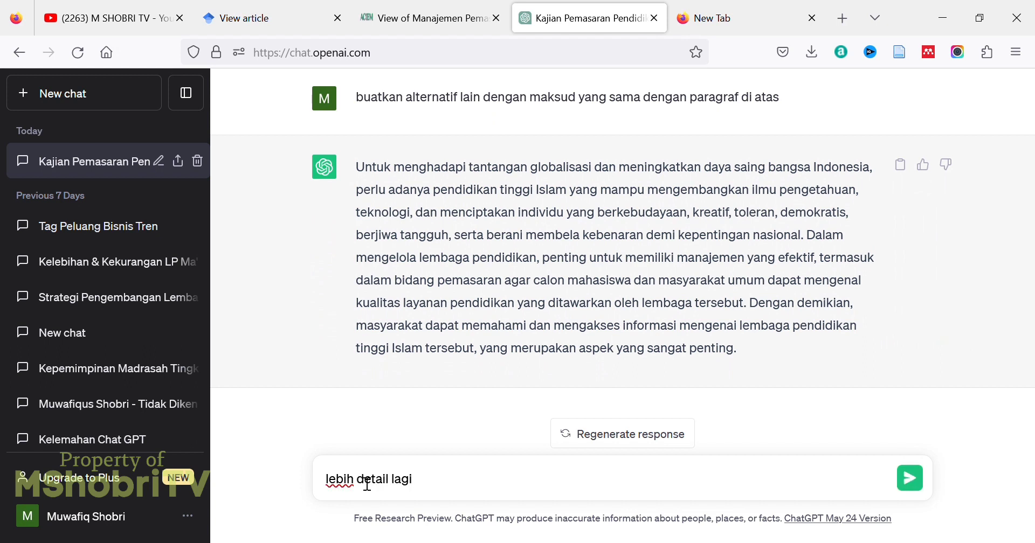
text(.. panjangkan)
click(420, 481)
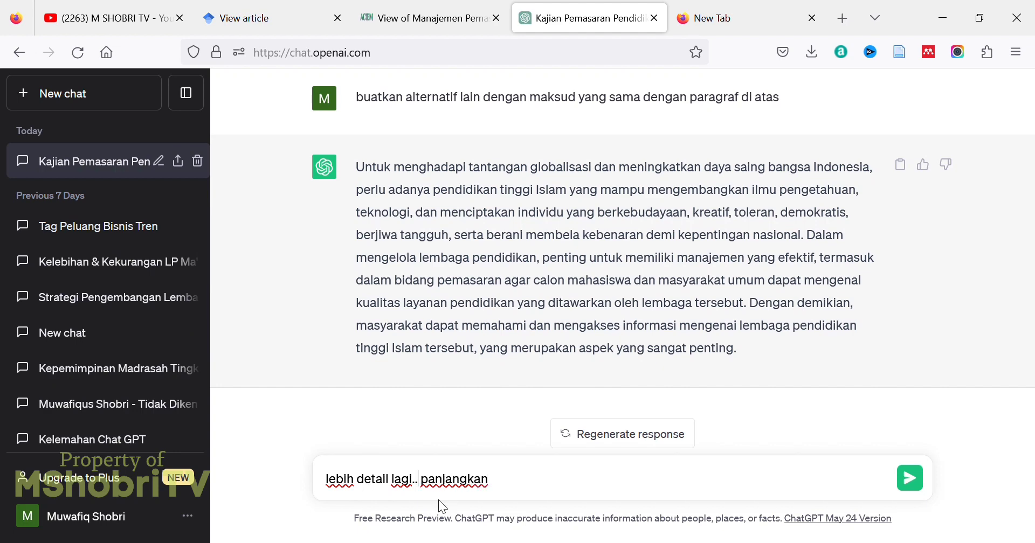
key(BackSpace)
key(BackSpace)
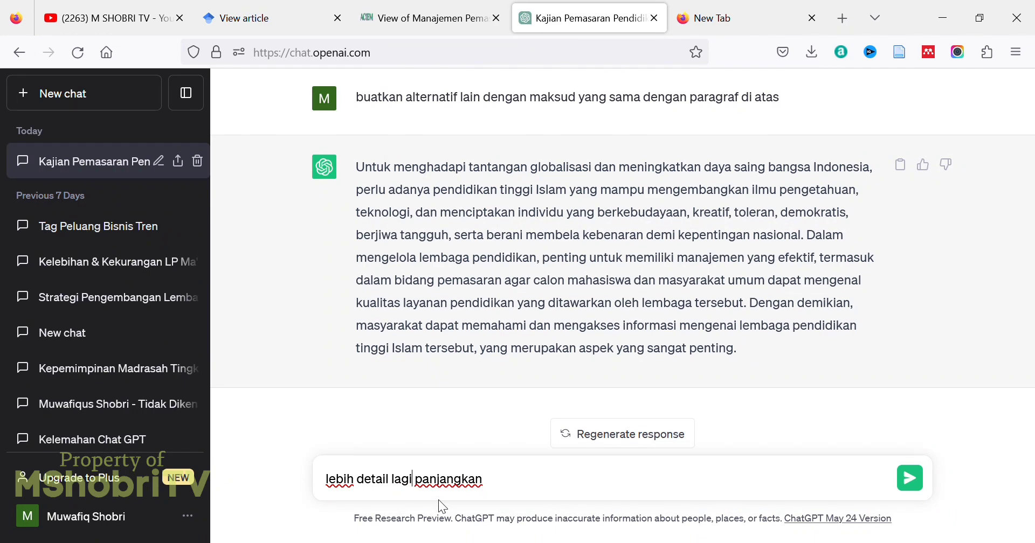
text(!)
key(Return)
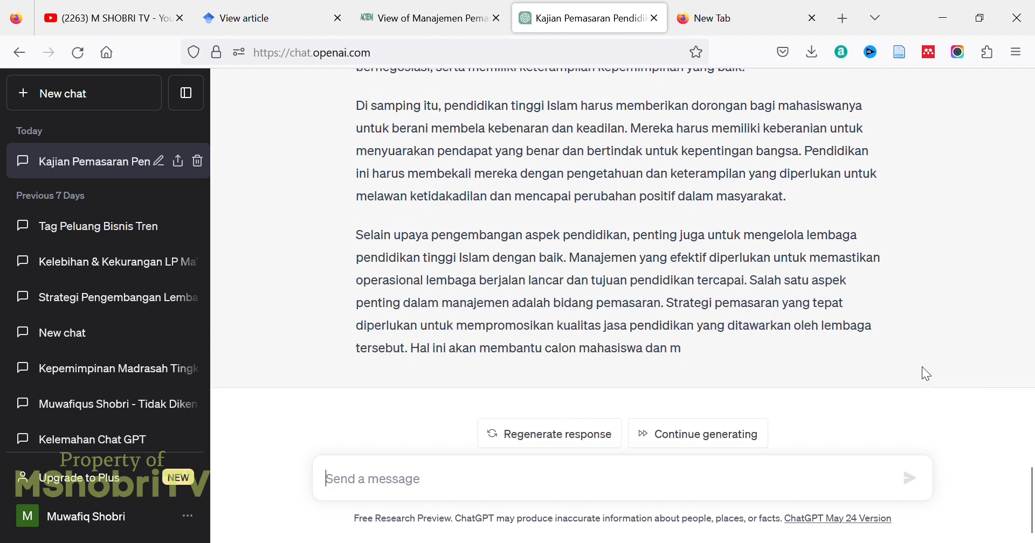
Step: Continue generating the cut-off detailed response and review the expanded text from its beginning
click(715, 439)
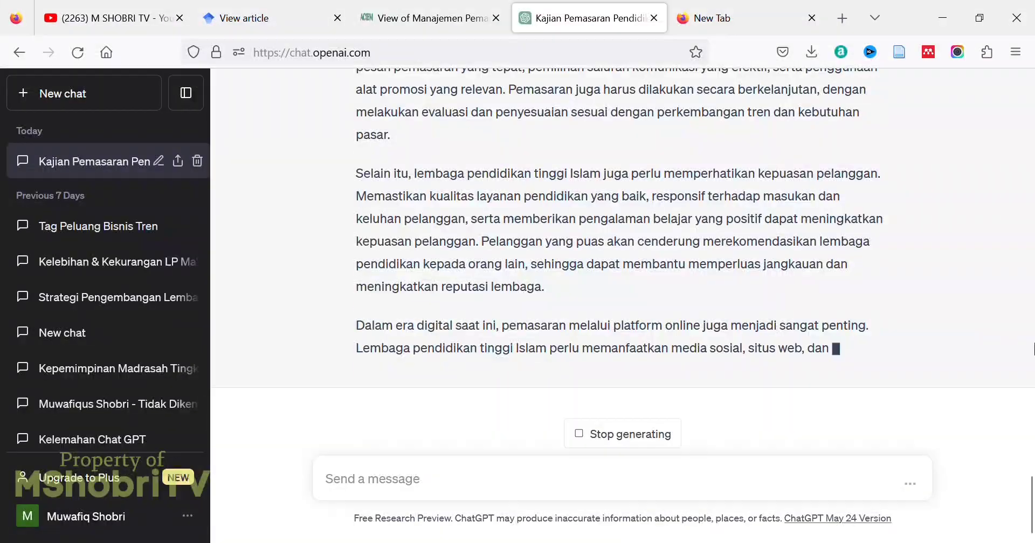
drag(1032, 490, 1031, 313)
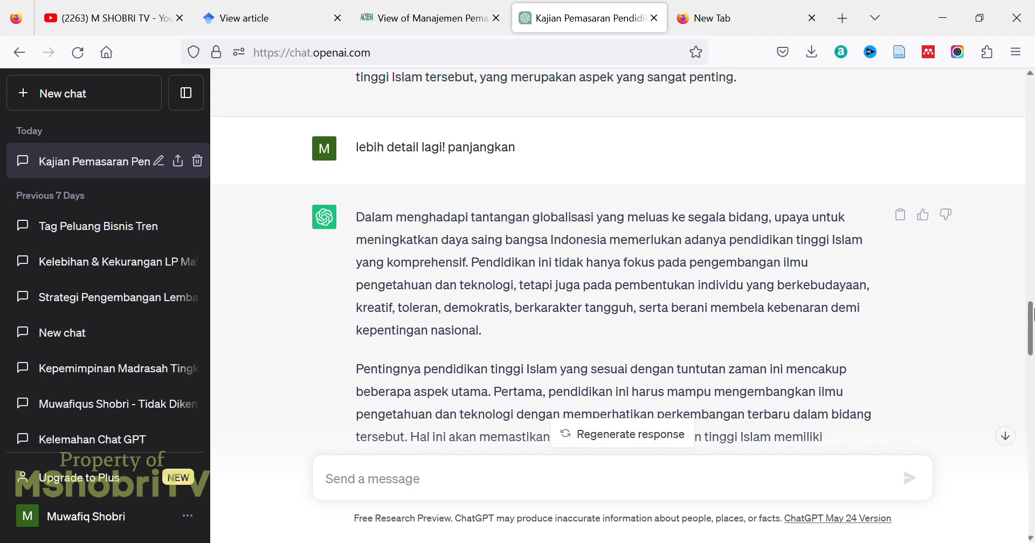
drag(1033, 314, 1033, 406)
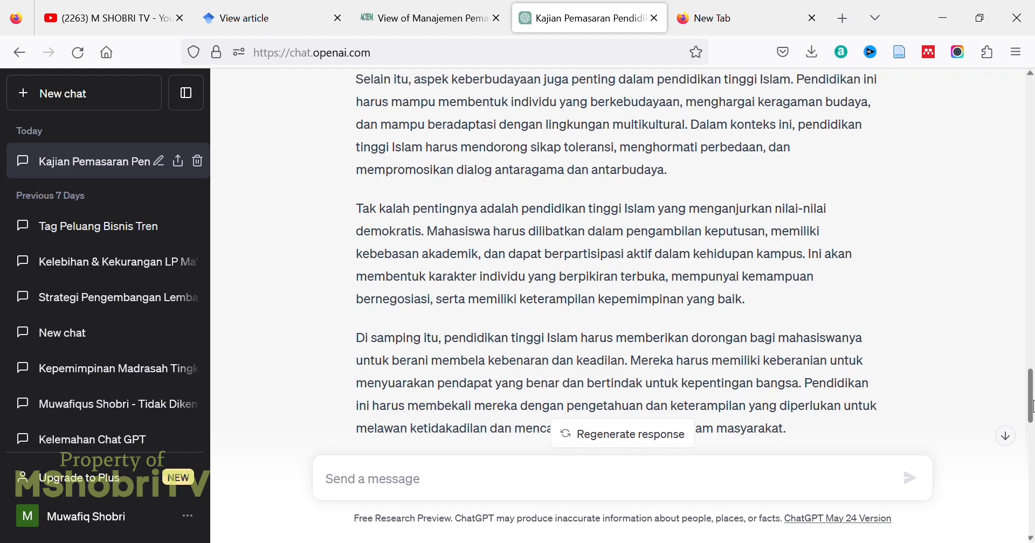
Step: Revisit the first paraphrase prompt in the conversation and switch to the open YouTube channel page
drag(1031, 406, 1031, 115)
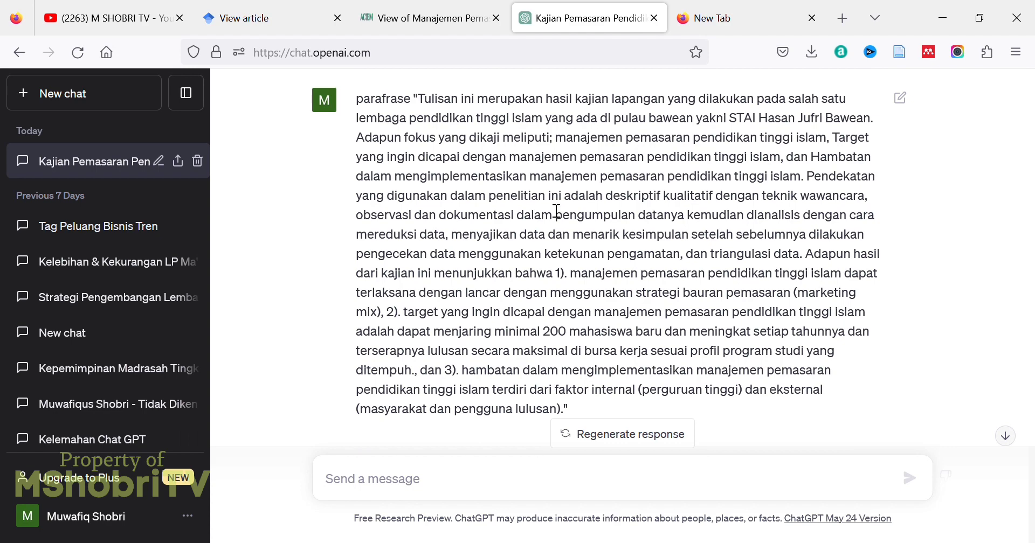
key(ctrl+1)
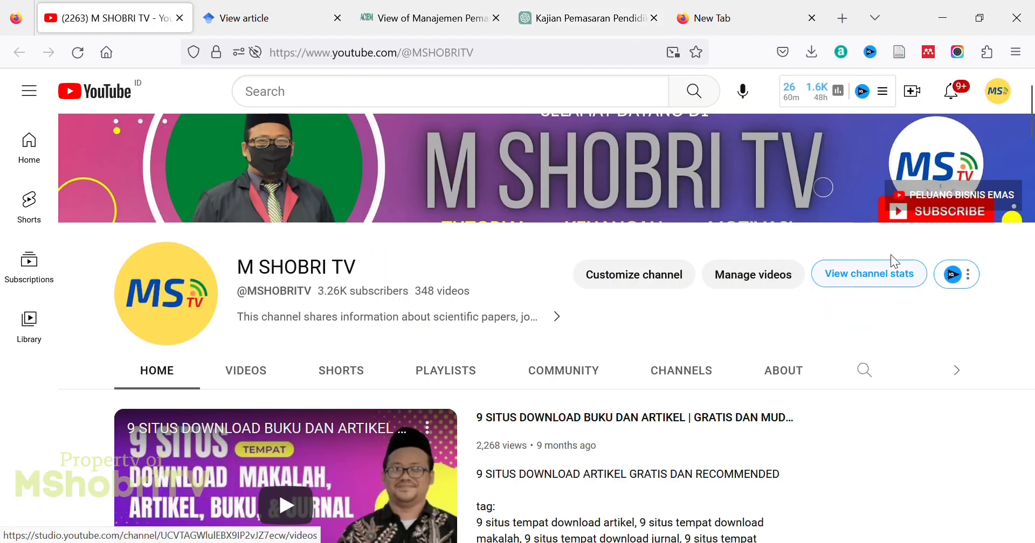